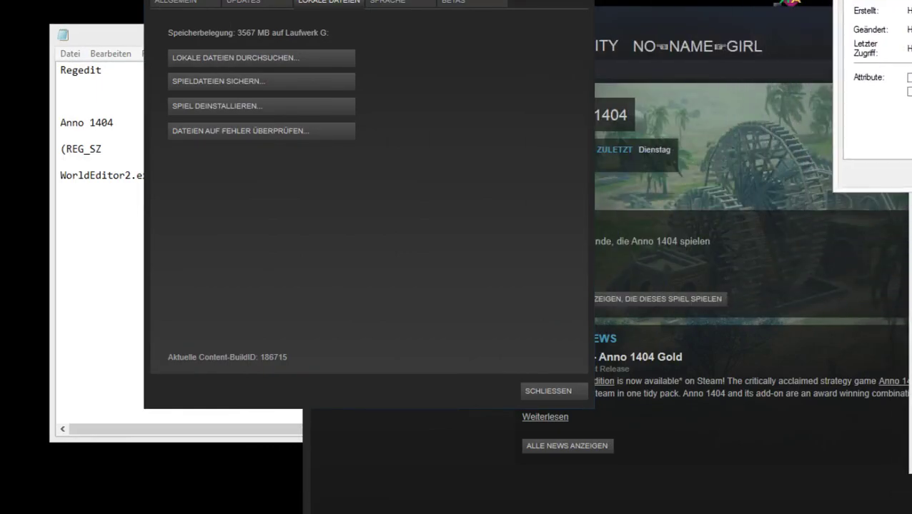
Step: Close the Anno 1404 properties and put the Steam library window away, leaving the text note in view
key(Escape)
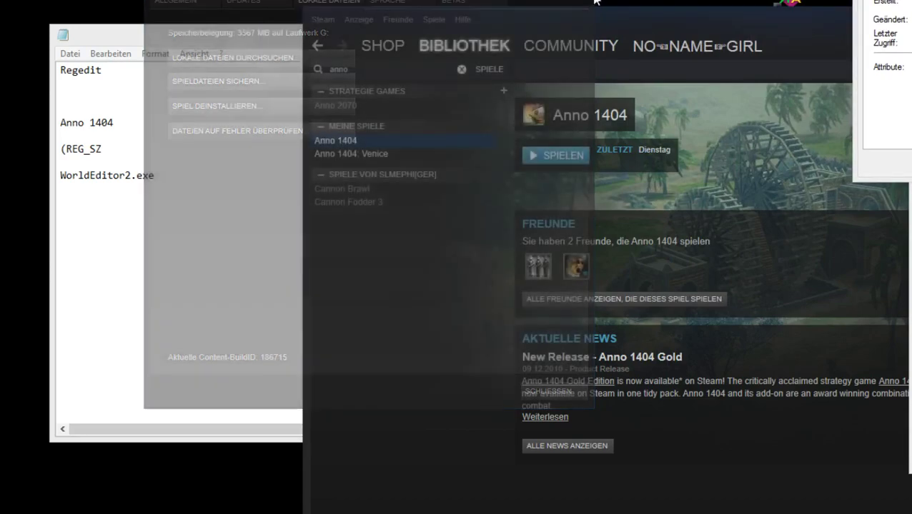
click(314, 32)
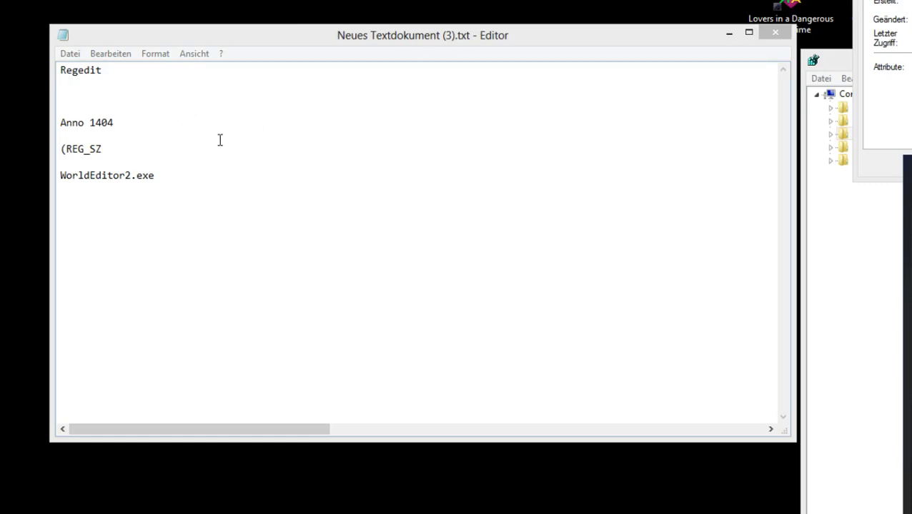
drag(105, 72, 58, 71)
click(79, 72)
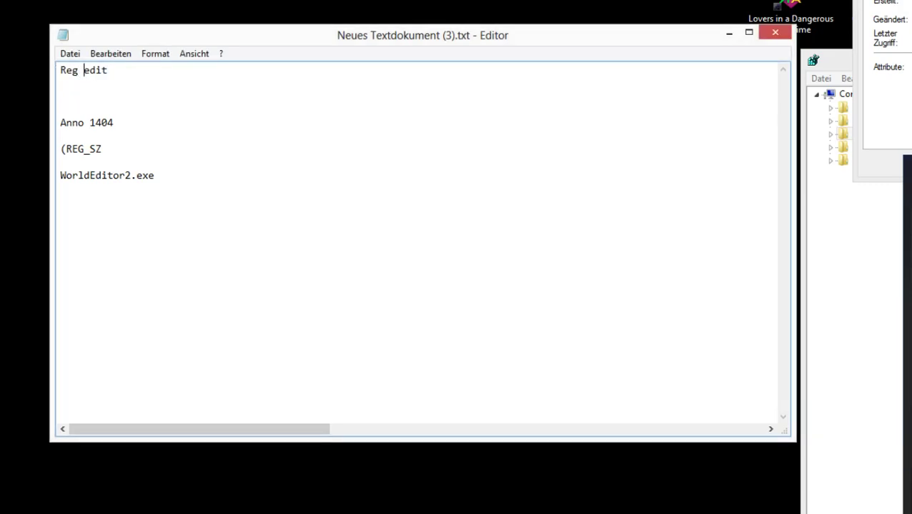
drag(78, 70, 111, 71)
click(112, 72)
key(BackSpace)
Step: Bring the Registry Editor window beside the text note and highlight the word Regedit in the note's first line
drag(849, 63, 218, 153)
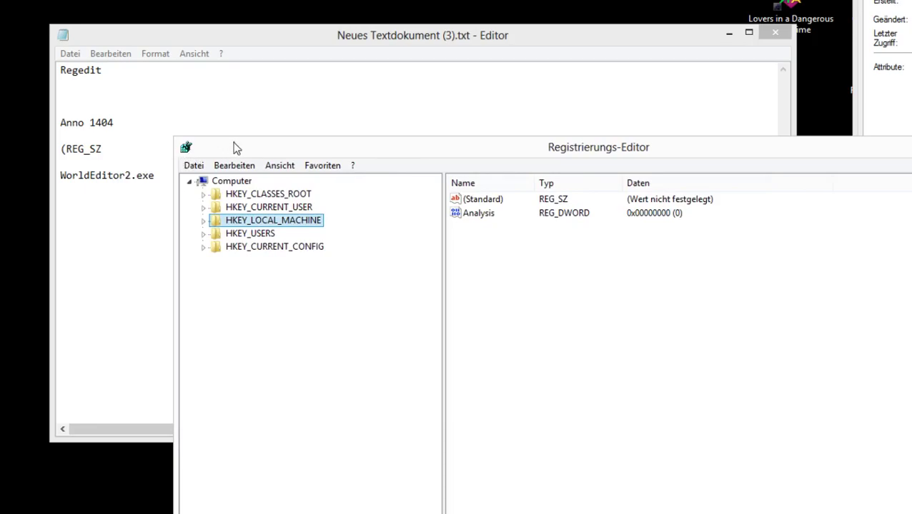
drag(236, 149, 449, 118)
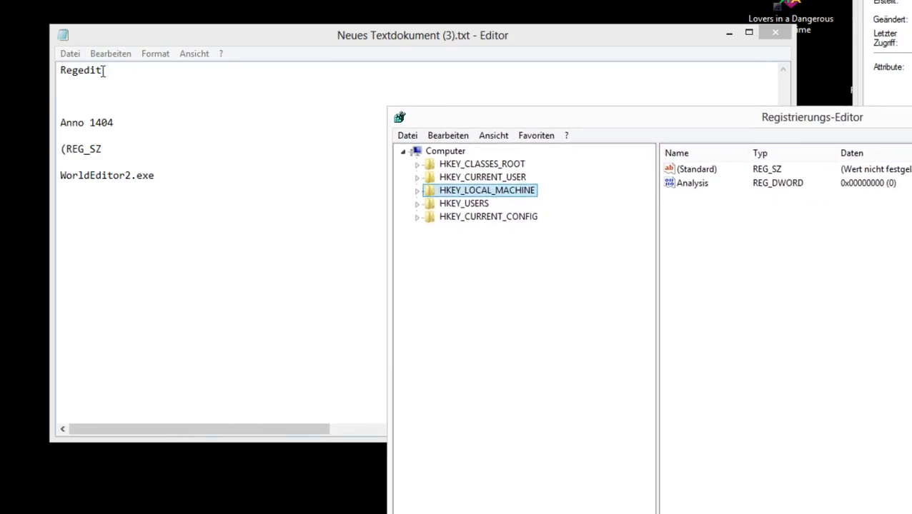
drag(107, 70, 59, 75)
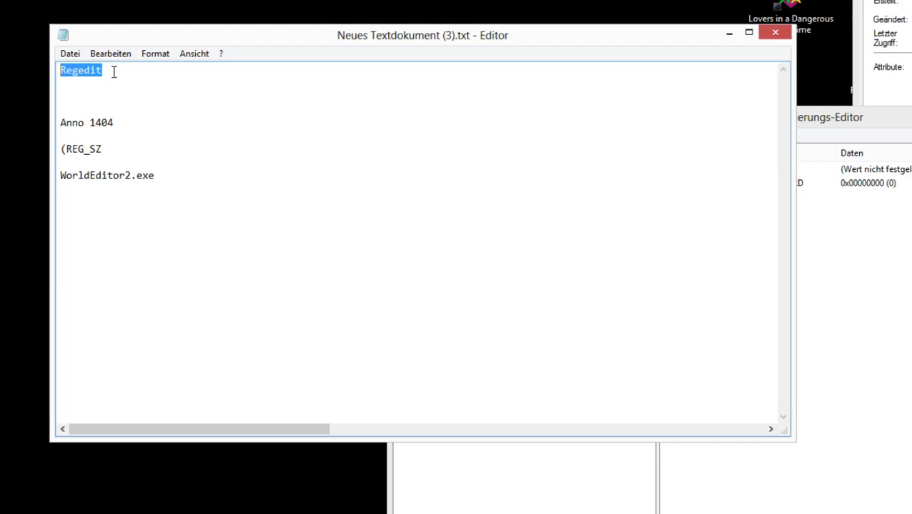
click(88, 71)
drag(61, 70, 104, 70)
click(262, 140)
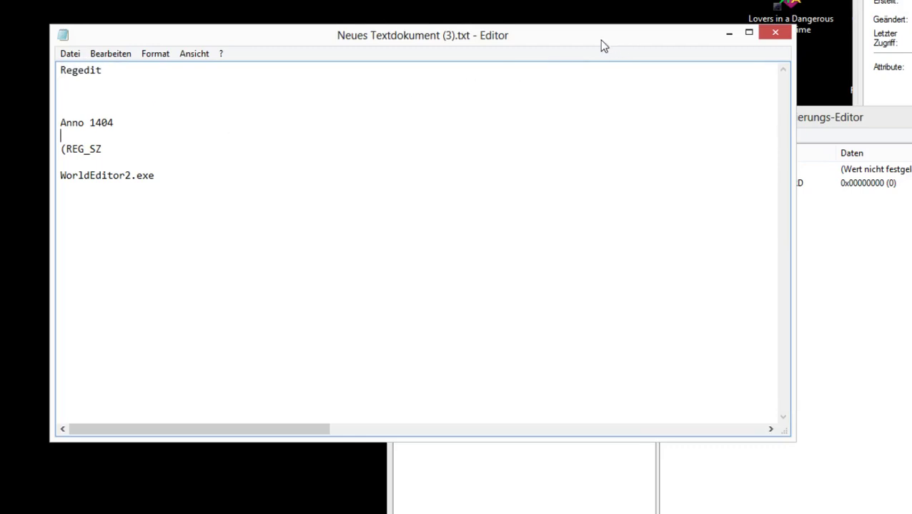
Step: Add two blank lines above Anno 1404 in the note, then move it aside and bring Registry Editor forward
click(82, 107)
key(Return)
key(Return)
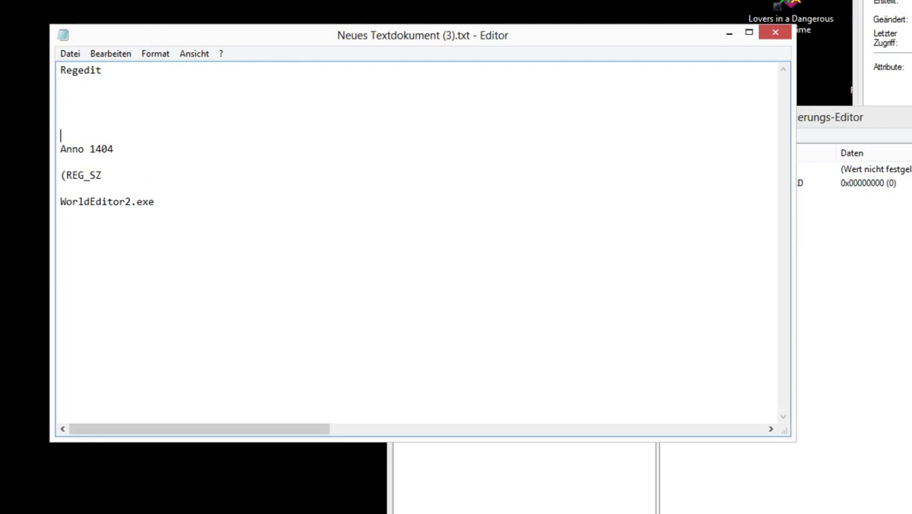
drag(83, 33, 547, 0)
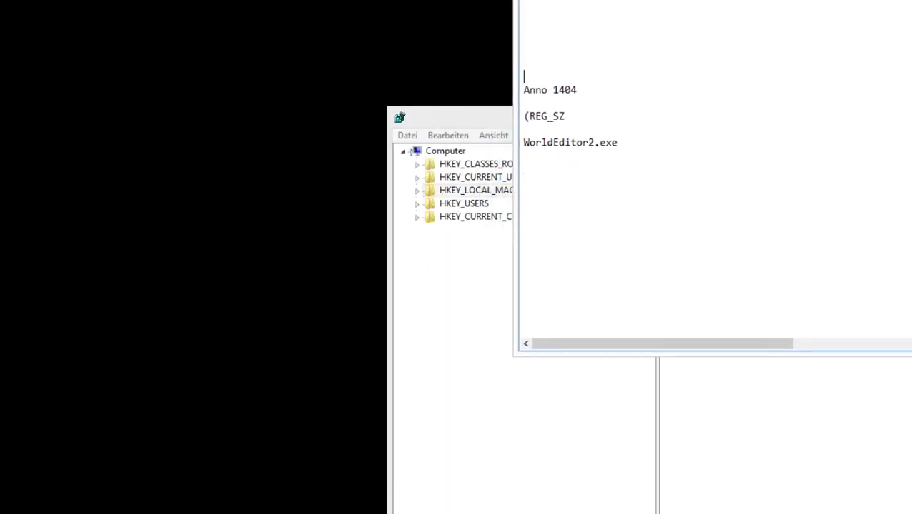
click(451, 111)
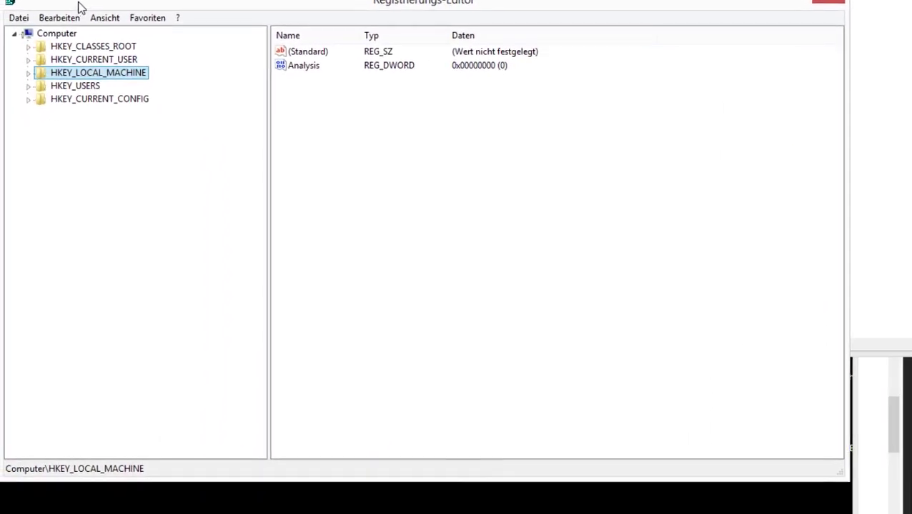
Step: Expand HKEY_LOCAL_MACHINE and its SOFTWARE key in the registry tree
click(14, 34)
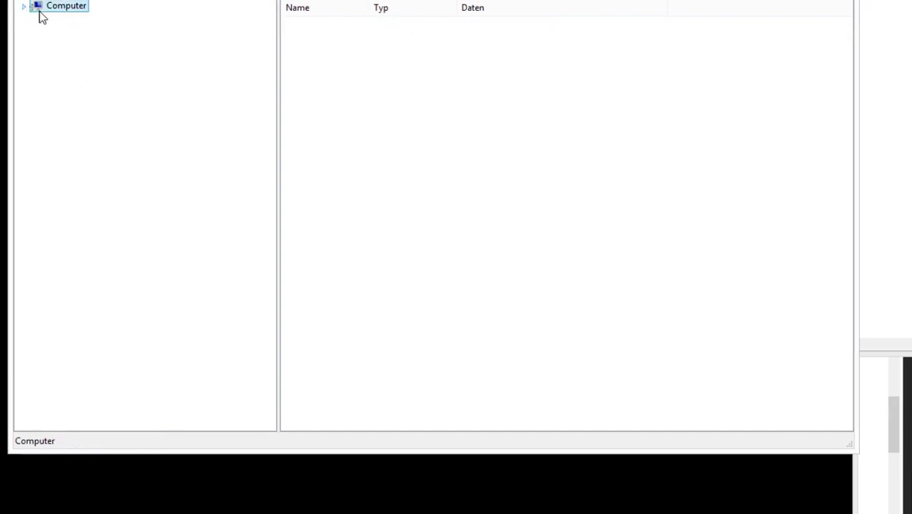
click(24, 6)
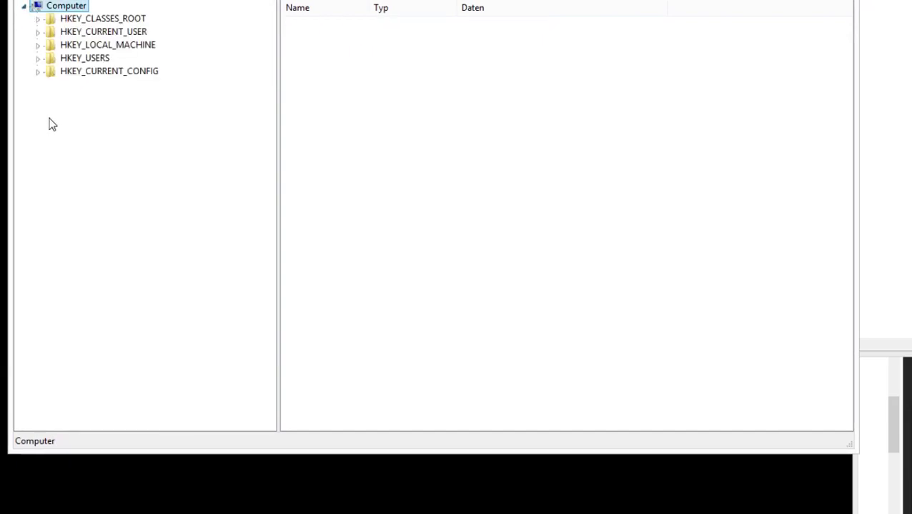
click(106, 48)
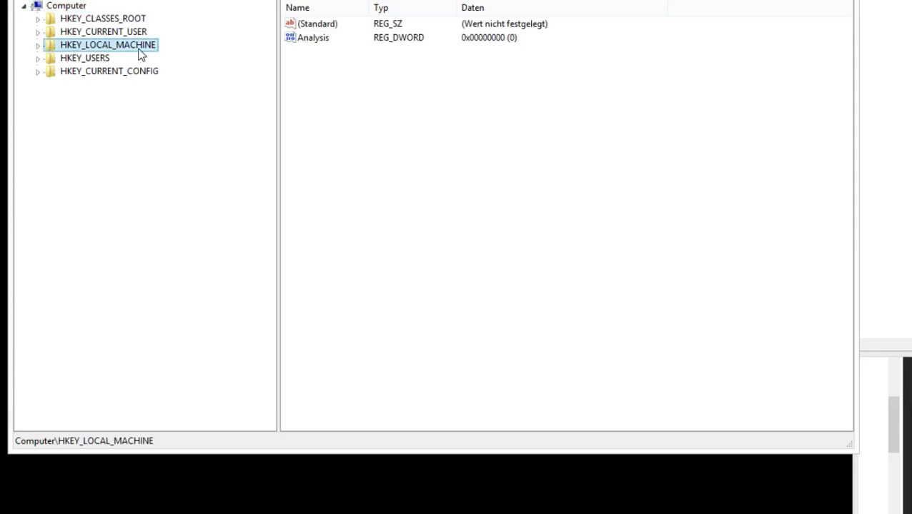
double_click(140, 49)
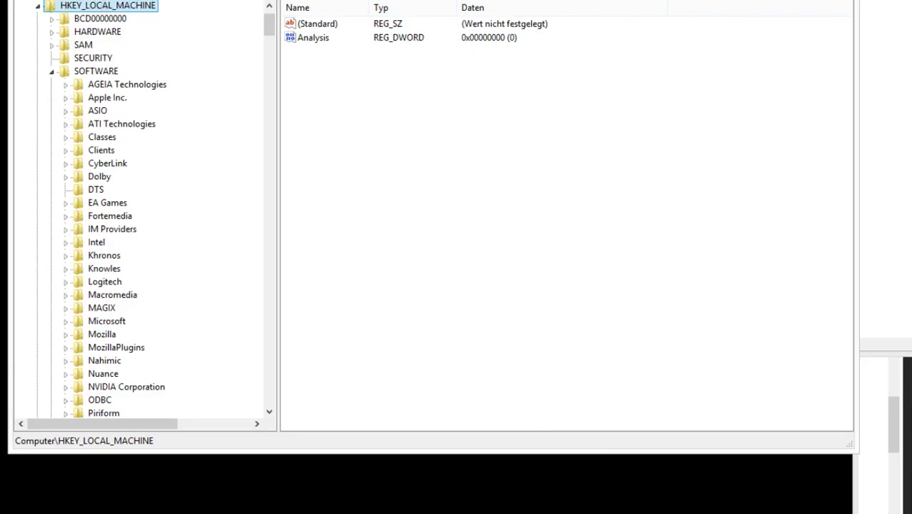
click(52, 71)
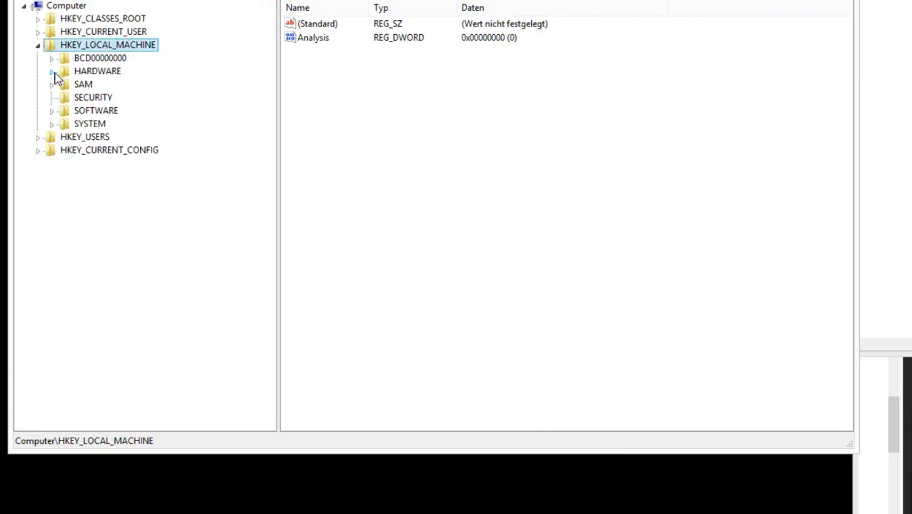
click(38, 46)
click(38, 46)
click(51, 111)
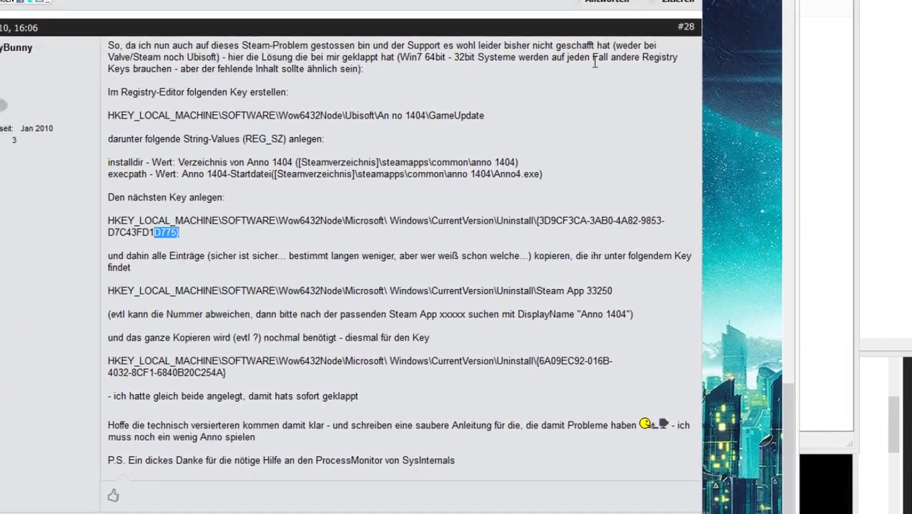
Step: Highlight Wow6432Node in the first registry path of forum post #28, then put the browser away
click(126, 113)
drag(144, 117, 343, 113)
click(225, 118)
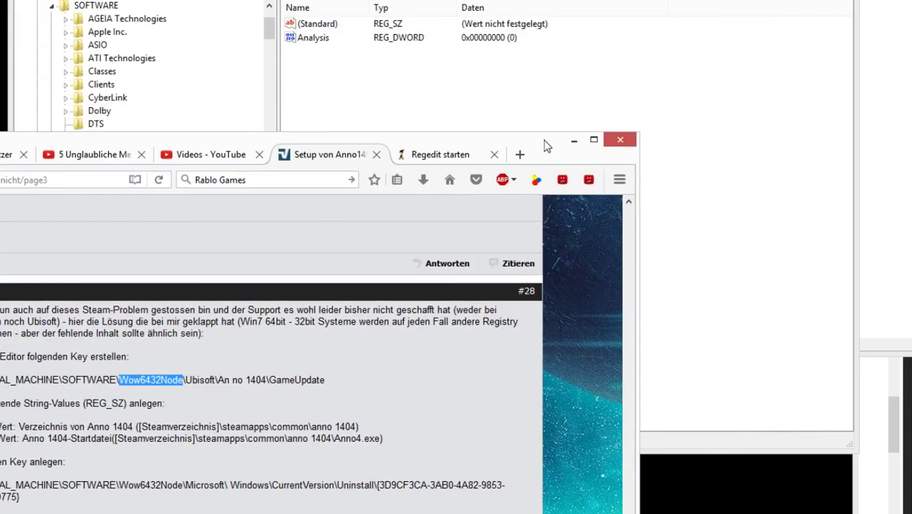
click(574, 140)
Step: Select the Wow6432Node key under SOFTWARE and expand its subkeys
drag(267, 29, 267, 55)
click(104, 19)
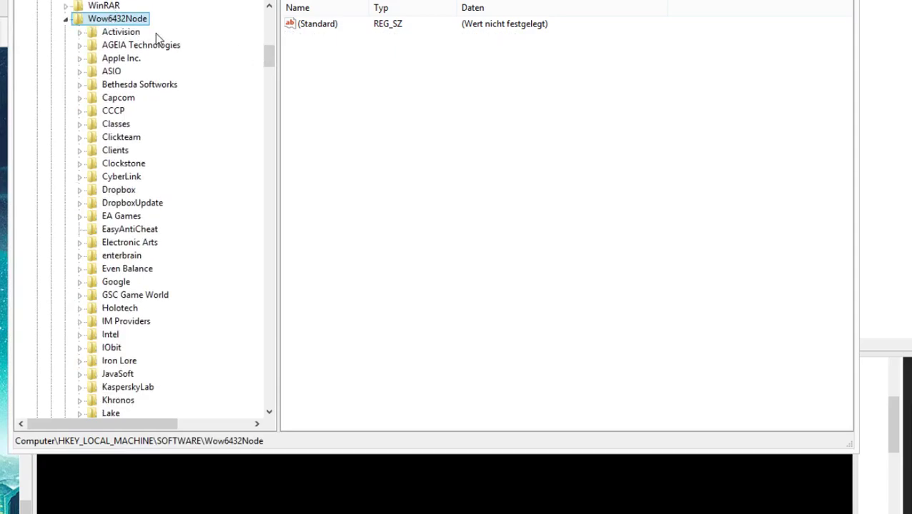
mouse_move(272, 64)
mouse_down()
mouse_move(271, 45)
mouse_move(270, 52)
mouse_up()
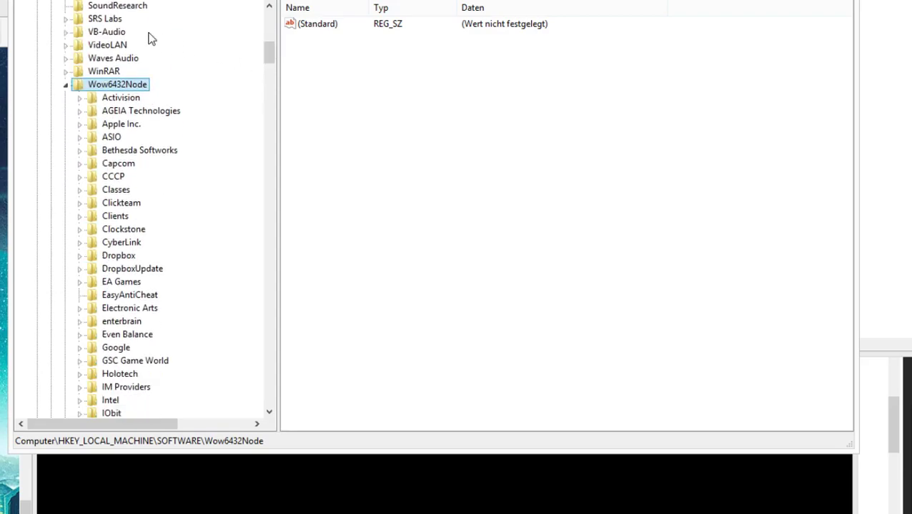
double_click(113, 86)
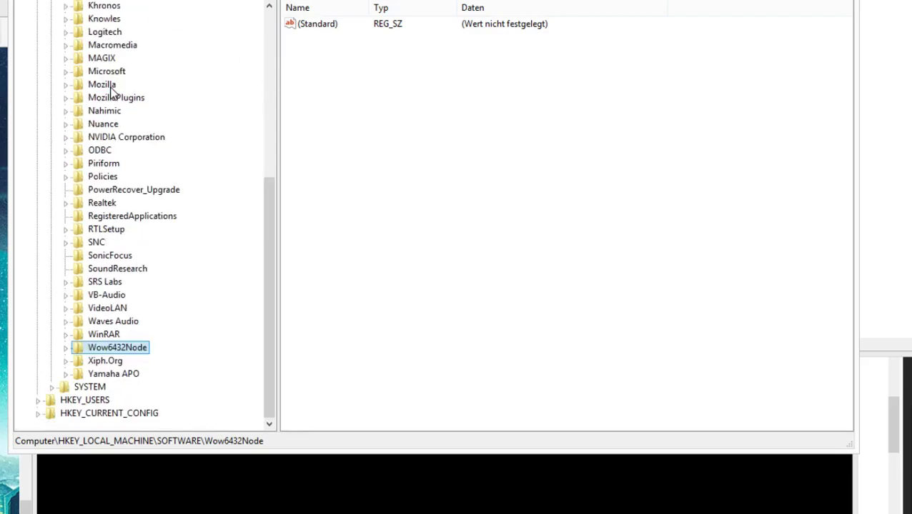
click(66, 348)
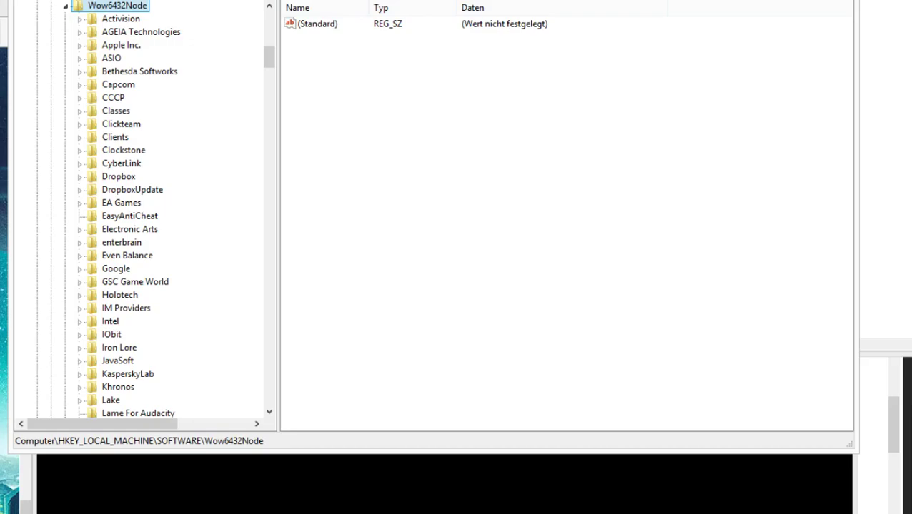
Step: Highlight Ubisoft in the forum post's GameUpdate registry path and return to Registry Editor
key(alt+Tab)
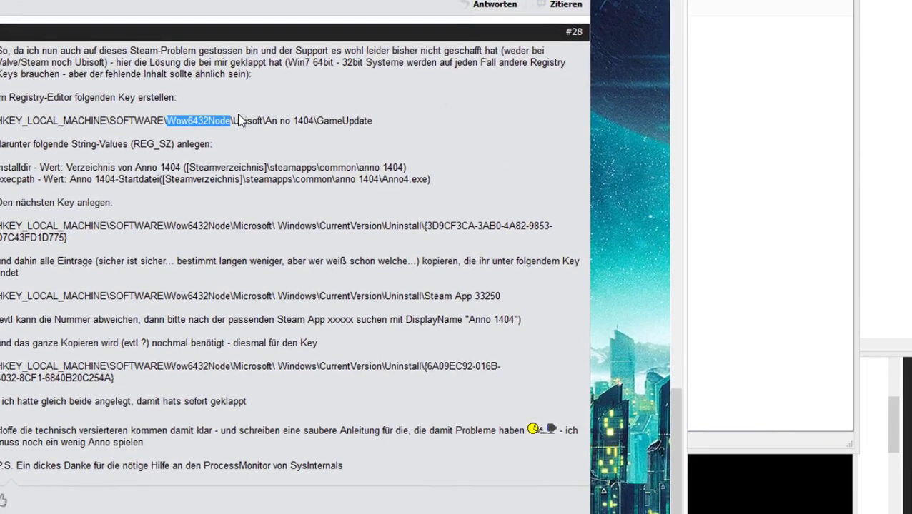
drag(233, 120, 263, 119)
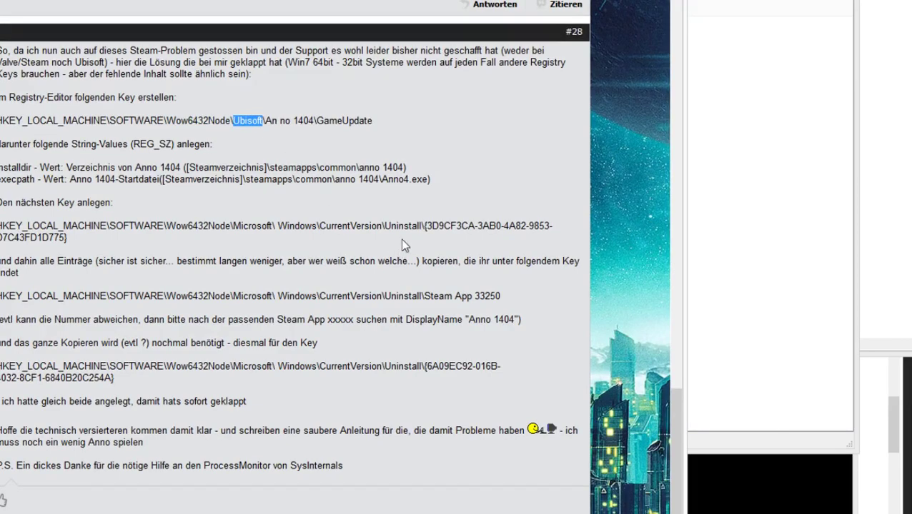
click(279, 123)
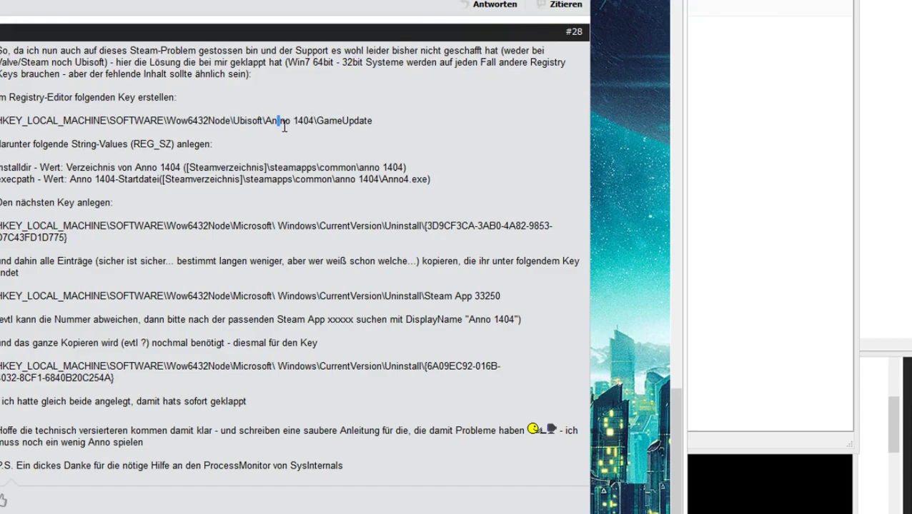
drag(276, 120, 262, 122)
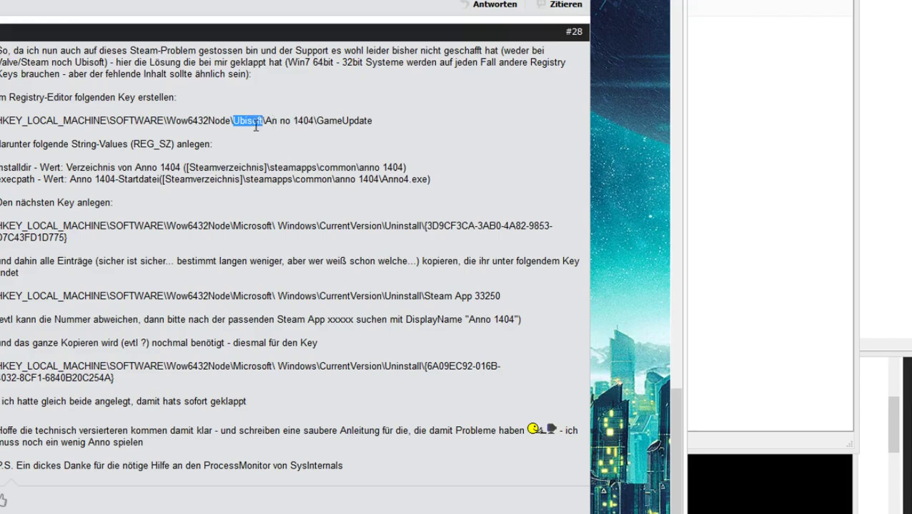
key(alt+Tab)
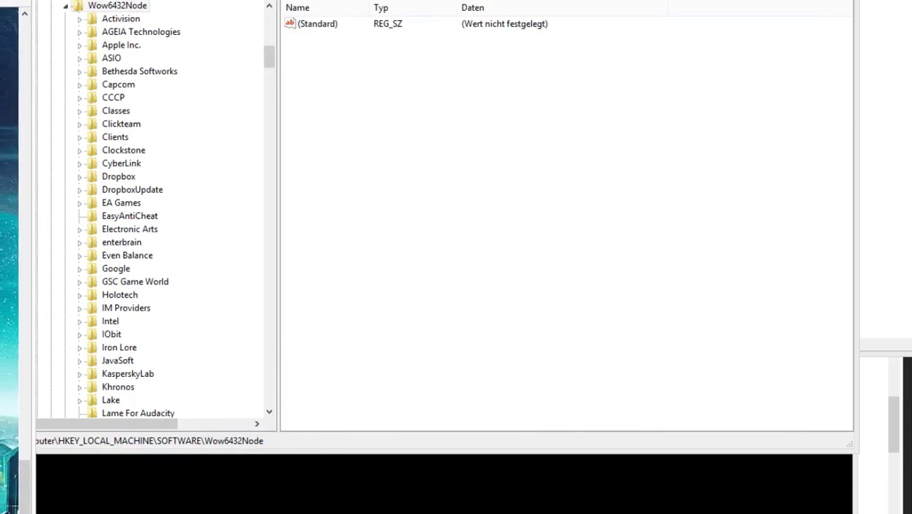
Step: Collapse the Microsoft key under Wow6432Node, expand Ubisoft and select its Anno 1404 key with the subkeys collapsed
drag(270, 63, 283, 84)
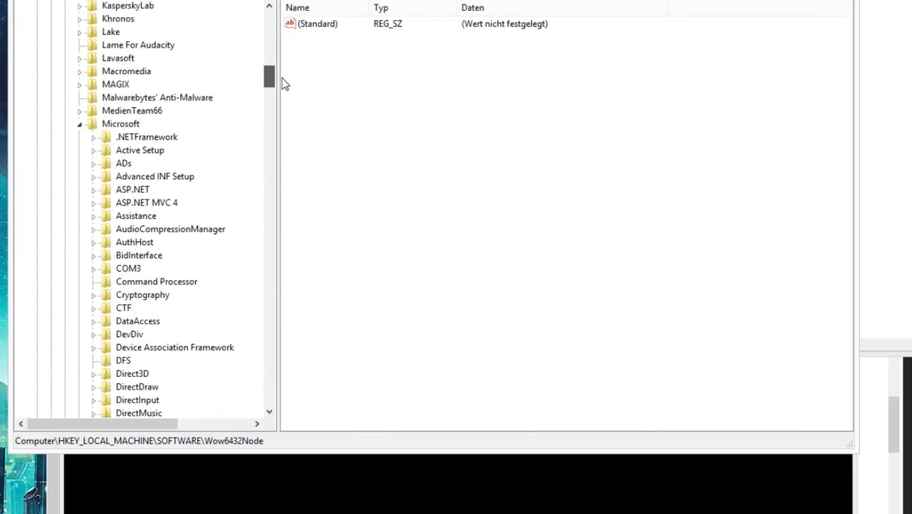
click(80, 124)
drag(268, 300, 280, 366)
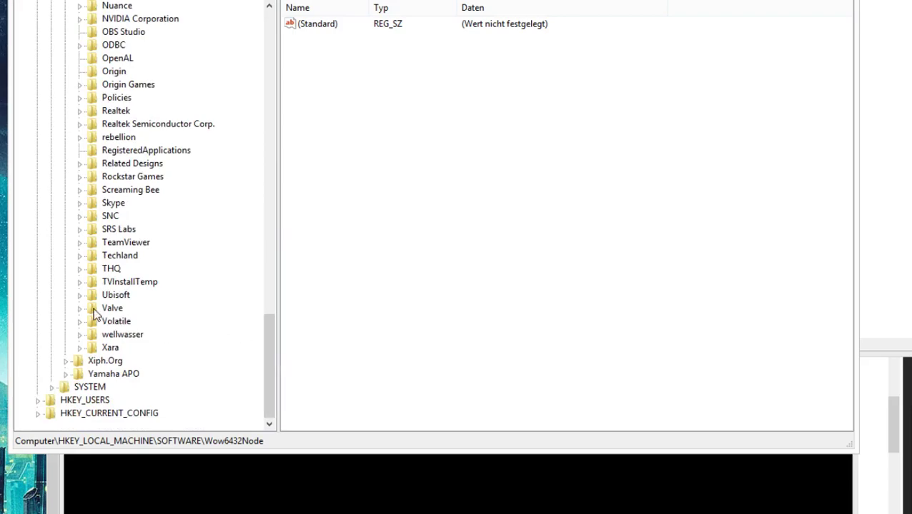
click(123, 296)
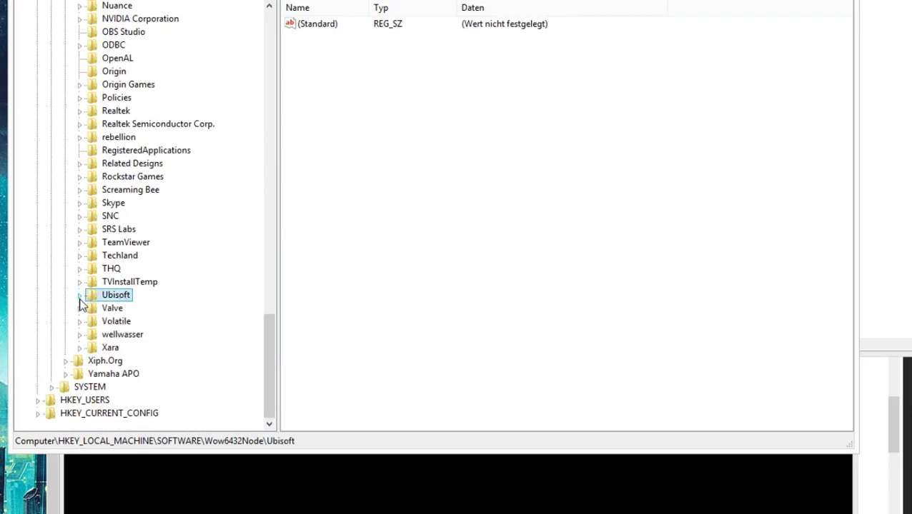
click(80, 296)
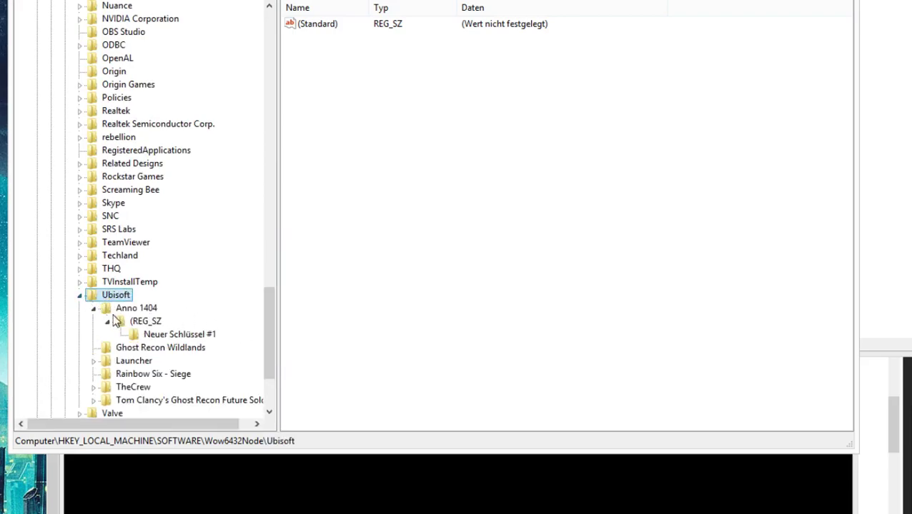
click(105, 310)
click(94, 309)
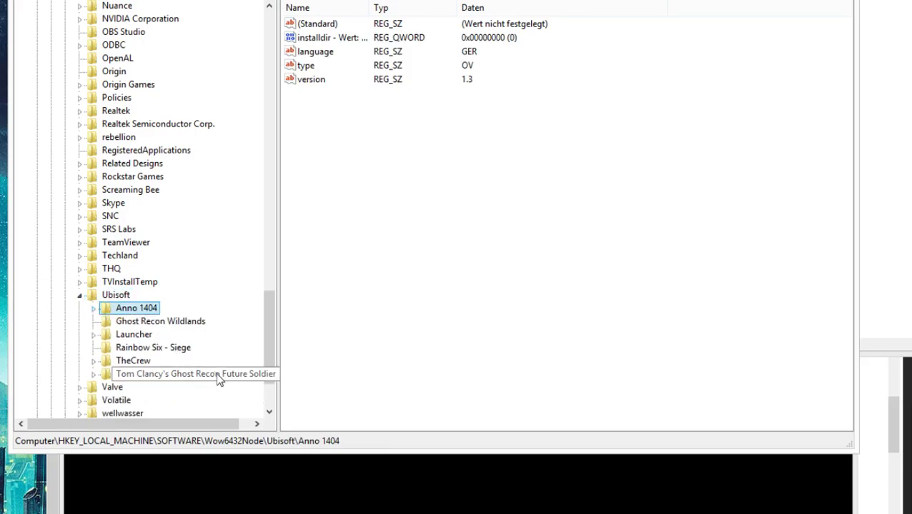
Step: View the values of the Tom Clancy's Ghost Recon Future Soldier, Ubisoft and Anno 1404 keys in turn
click(163, 373)
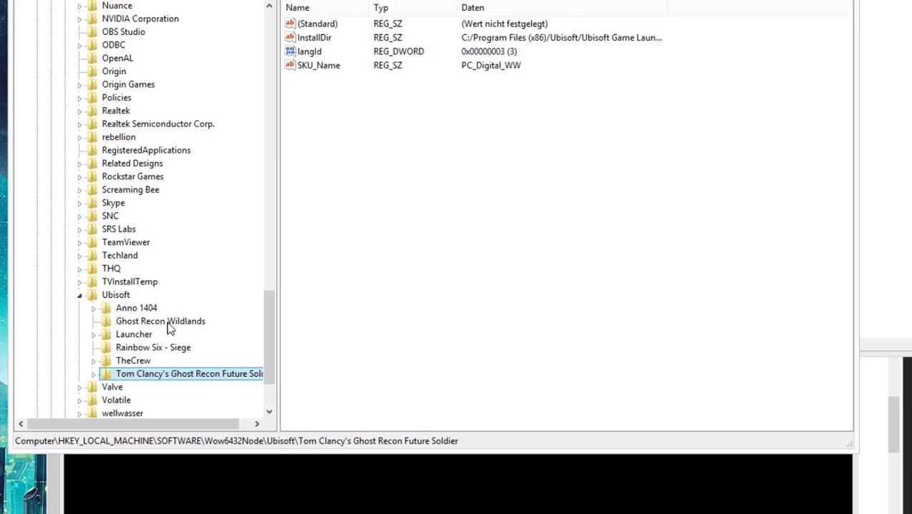
click(111, 295)
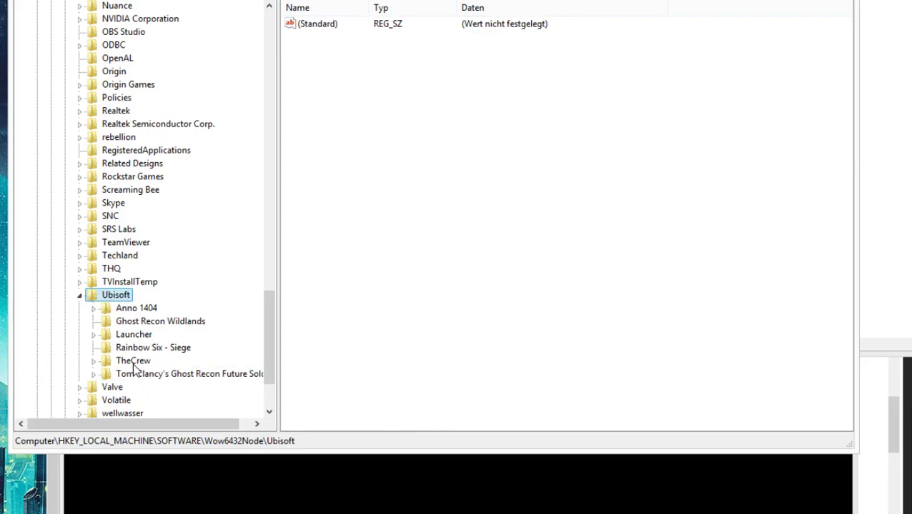
click(128, 311)
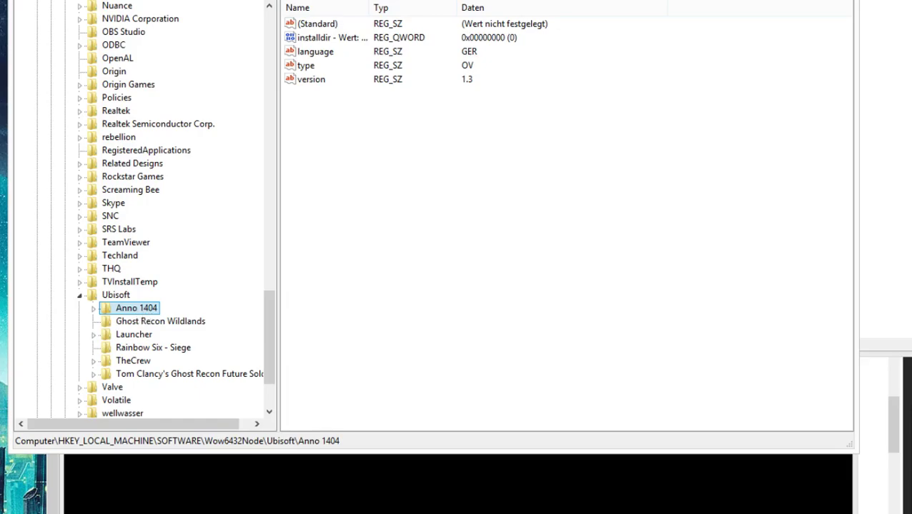
Step: Highlight Anno 1404 in the forum post's GameUpdate path and in the notes file, and move the notes window aside
key(alt+Tab)
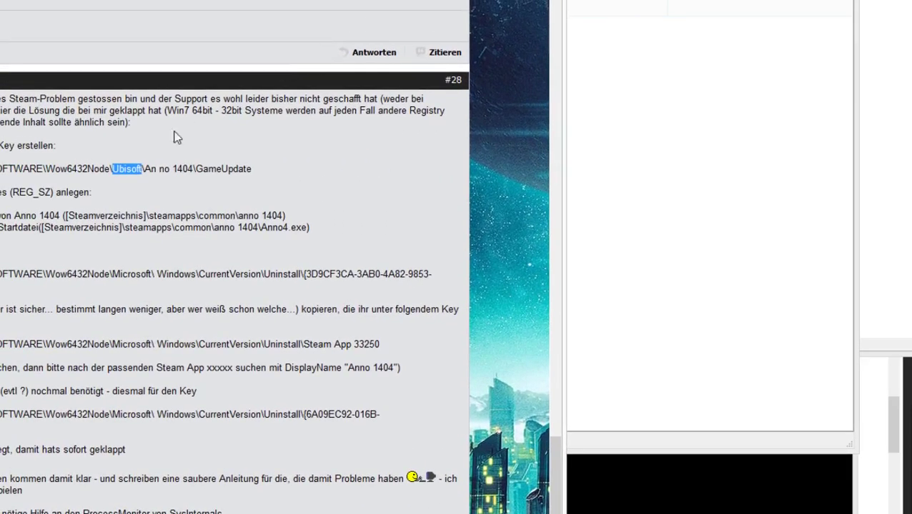
drag(146, 170, 189, 170)
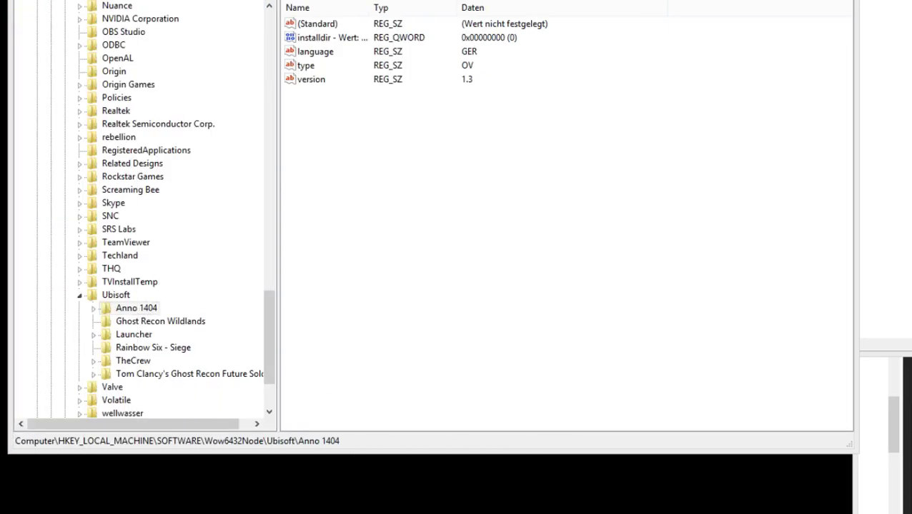
key(alt+Tab)
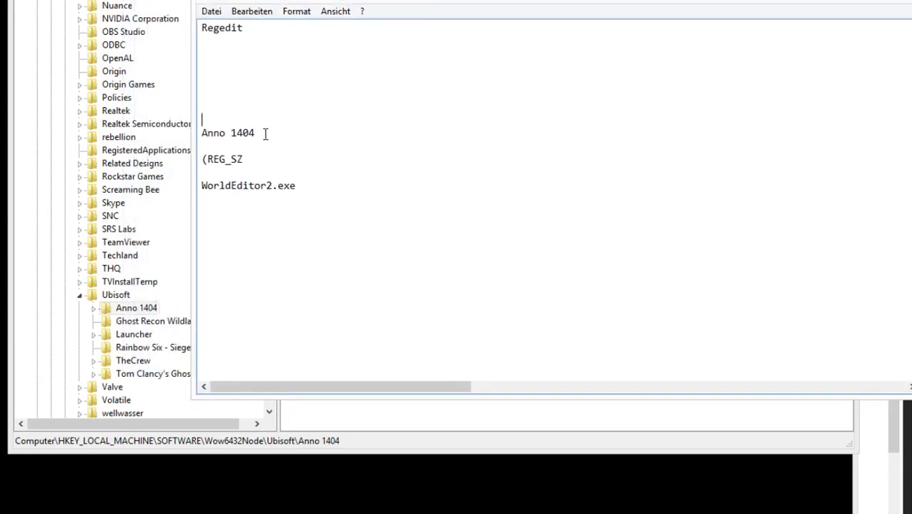
drag(265, 133, 226, 133)
click(226, 133)
drag(244, 3, 697, 66)
Step: Expand the Anno 1404 key under Ubisoft to view its nested subkeys, and collapse it again
click(136, 309)
double_click(134, 310)
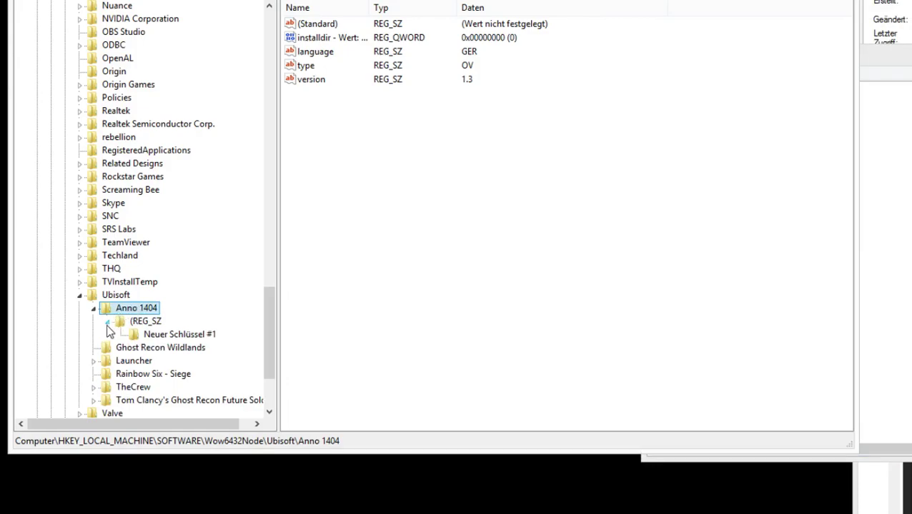
click(107, 322)
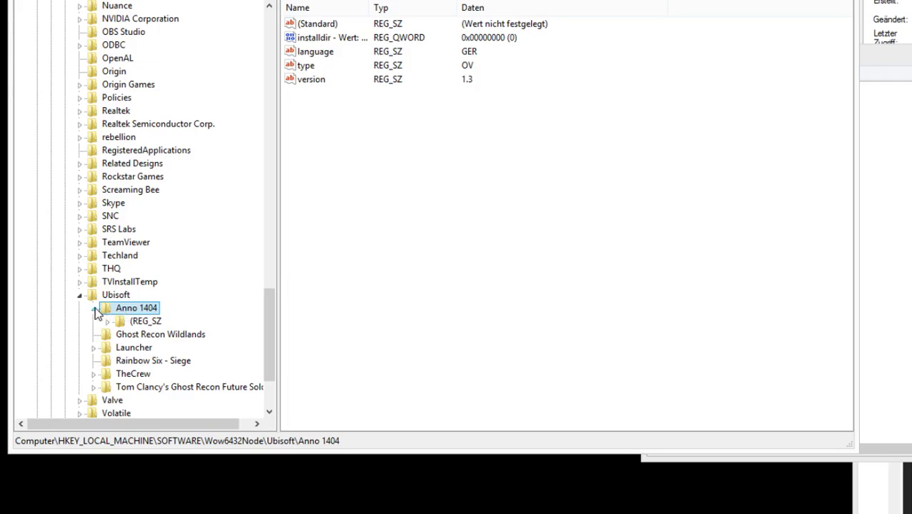
click(93, 309)
click(107, 295)
click(125, 312)
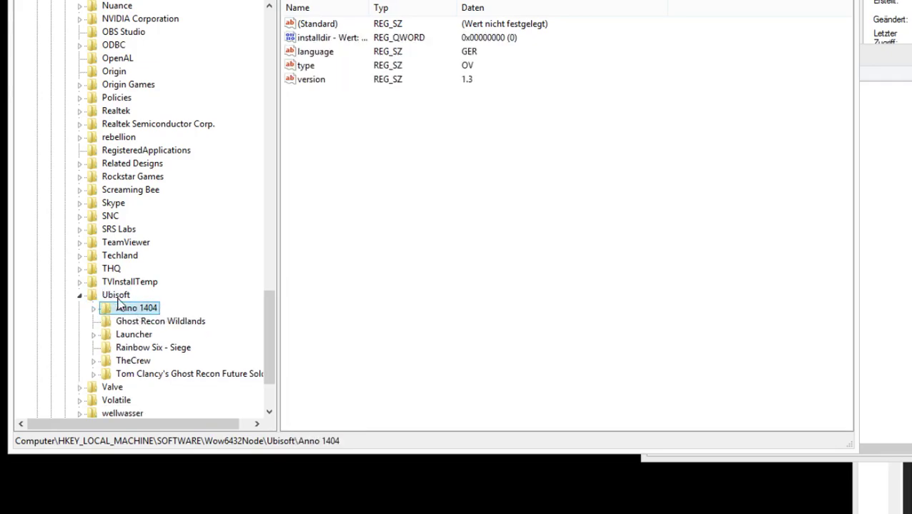
Step: Create a new key under Ubisoft, keeping its default name
click(113, 295)
right_click(143, 300)
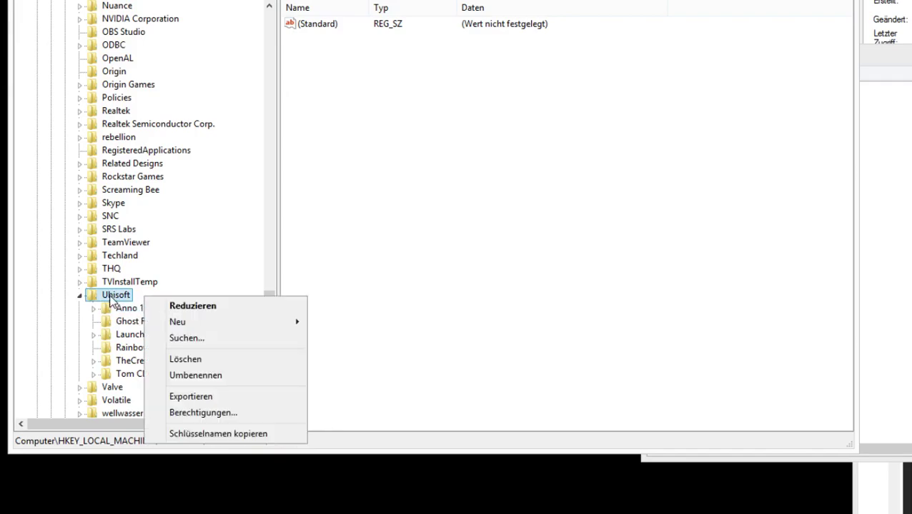
click(114, 296)
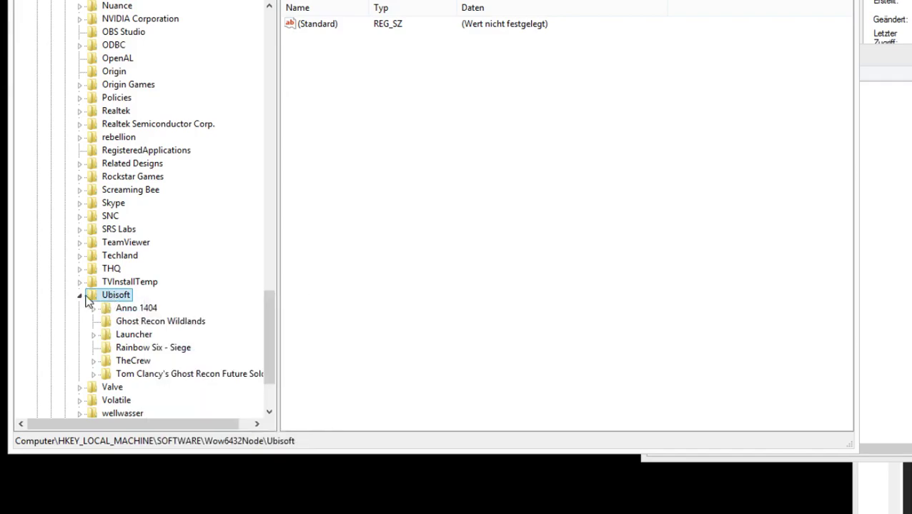
right_click(152, 292)
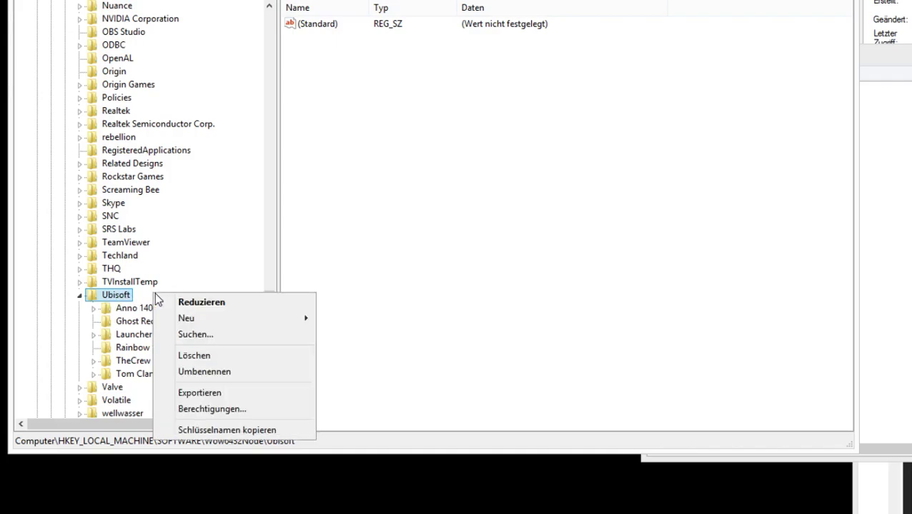
mouse_move(191, 317)
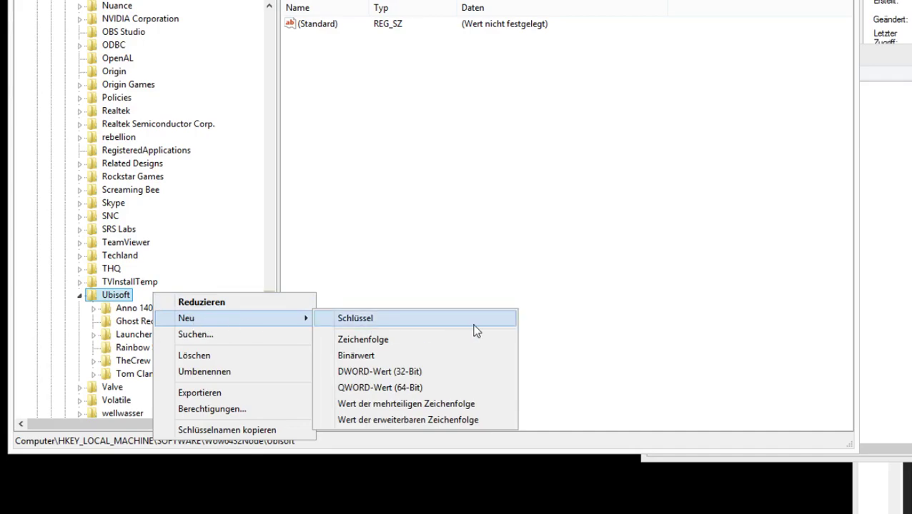
click(370, 321)
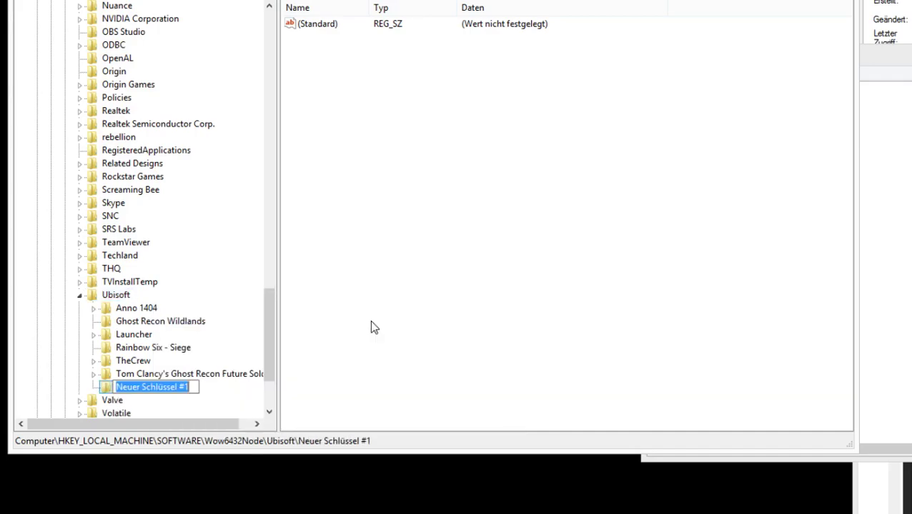
key(Return)
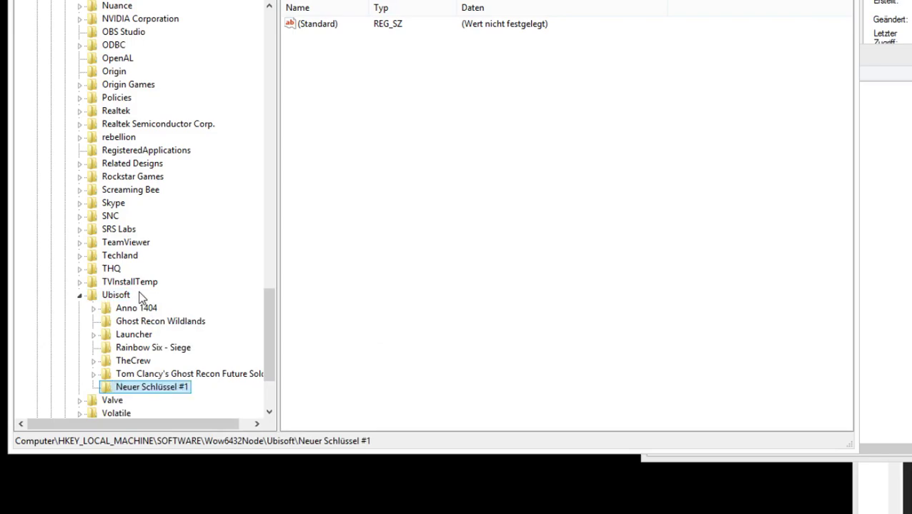
Step: Show the new-entry options for Ubisoft, select the newly created key and highlight Anno 1404 in the notes file as its name
right_click(139, 295)
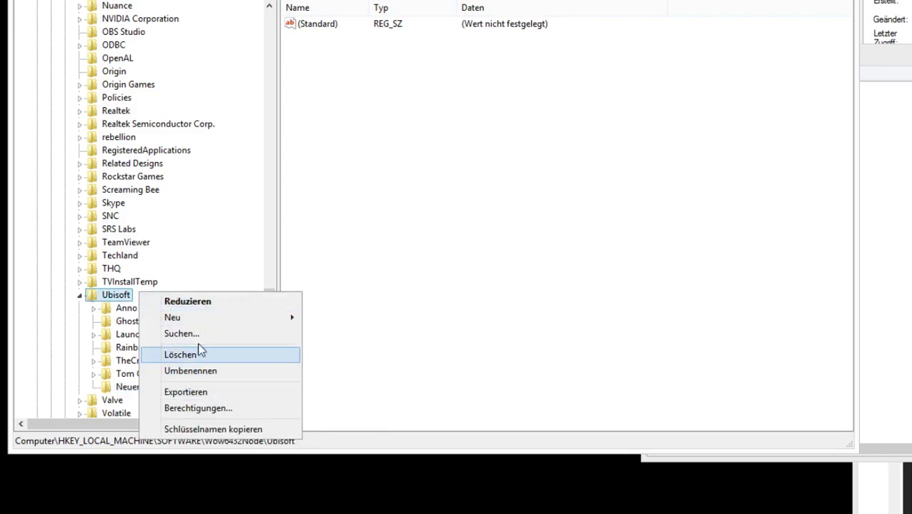
mouse_move(190, 323)
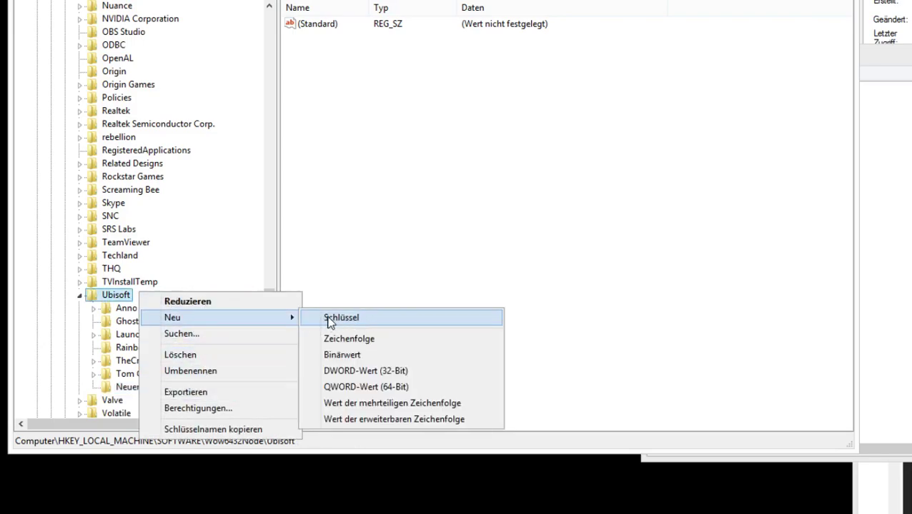
click(367, 264)
click(152, 389)
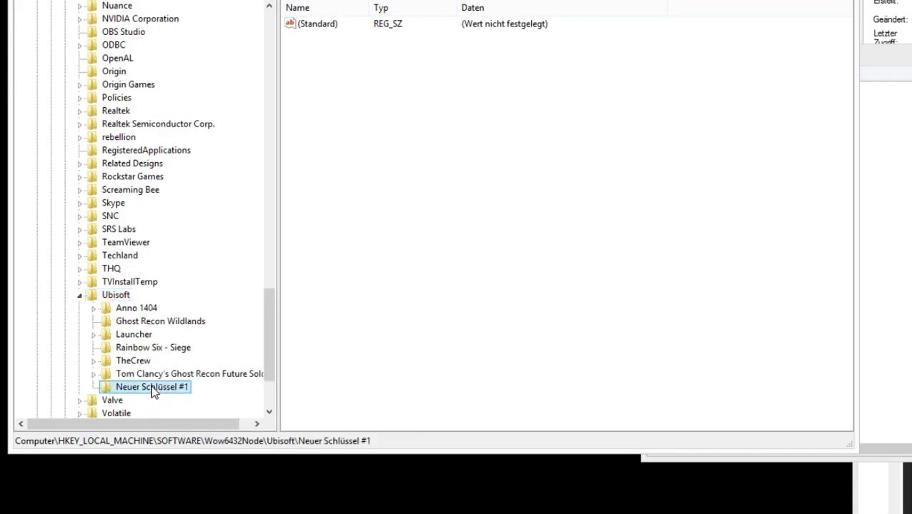
drag(859, 60, 436, 145)
drag(290, 265, 227, 268)
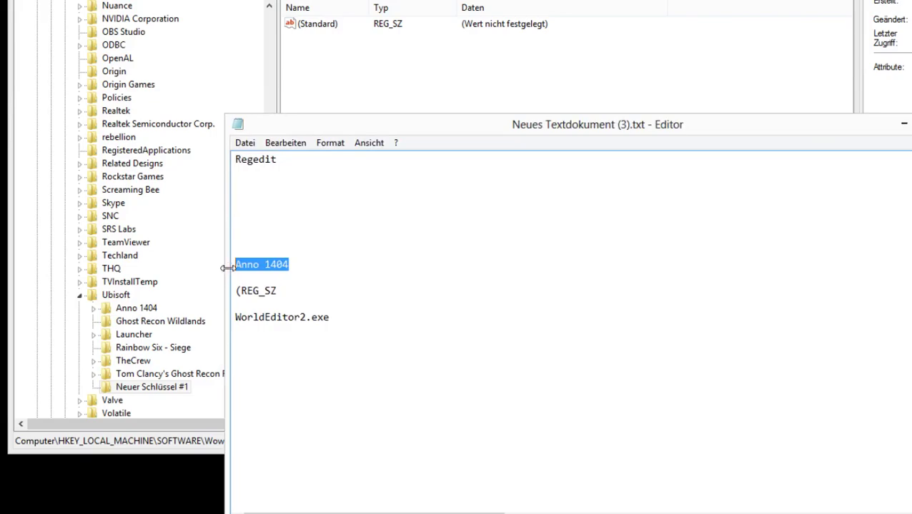
Step: Delete the newly created key under Ubisoft
click(139, 392)
right_click(140, 393)
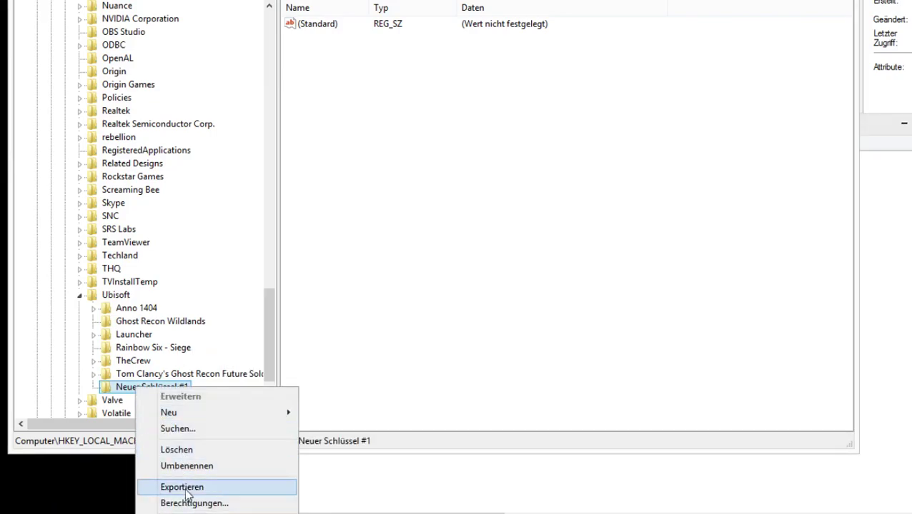
click(171, 451)
click(559, 155)
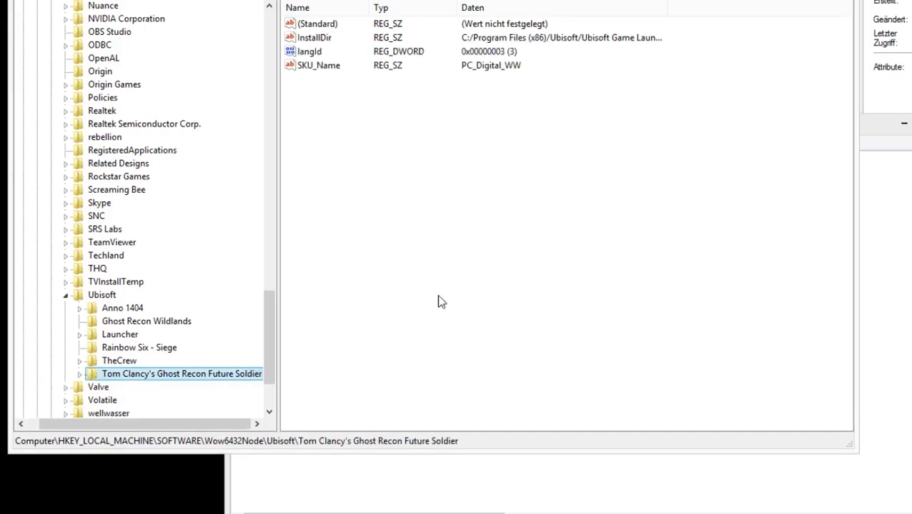
Step: Select and expand the Anno 1404 key, and highlight the matching (REG_SZ name in the notes file
click(118, 309)
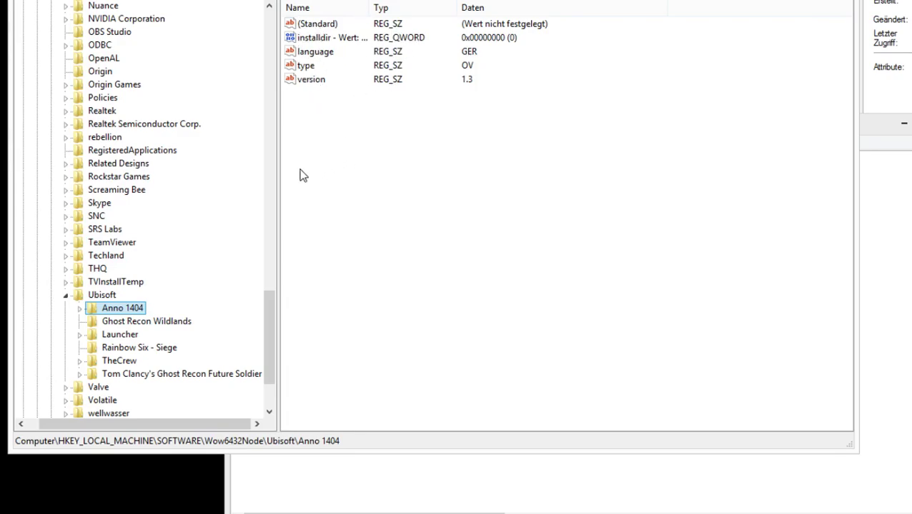
click(80, 308)
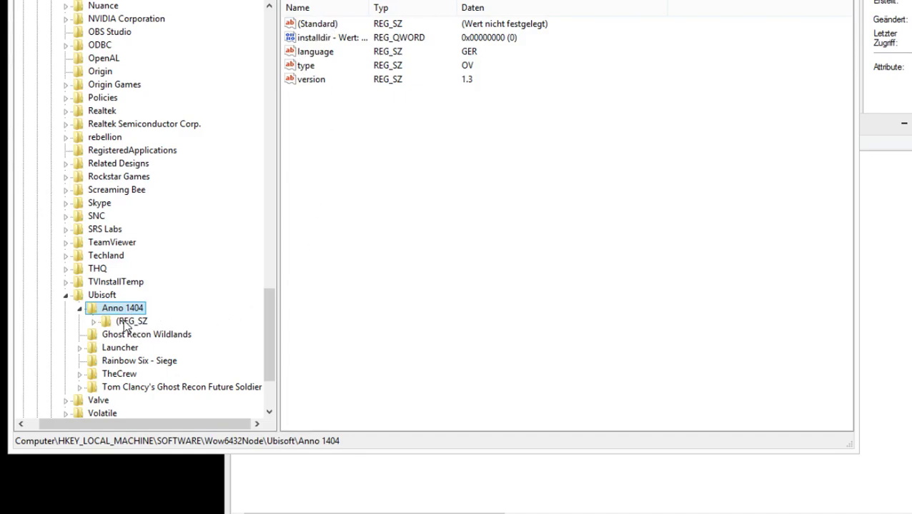
click(428, 475)
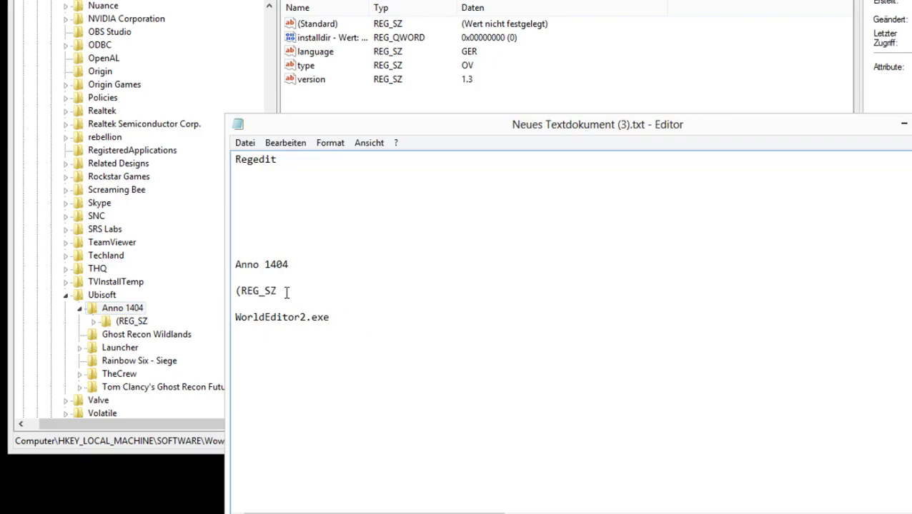
drag(283, 291, 239, 291)
click(306, 317)
Step: View the values of the (REG_SZ and Anno 1404 keys and show the new-entry options for Anno 1404
click(132, 324)
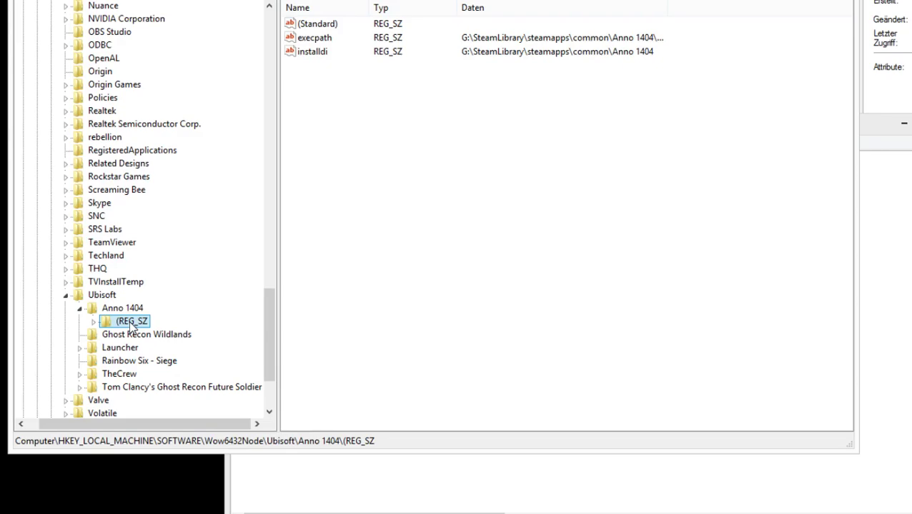
right_click(190, 320)
click(132, 308)
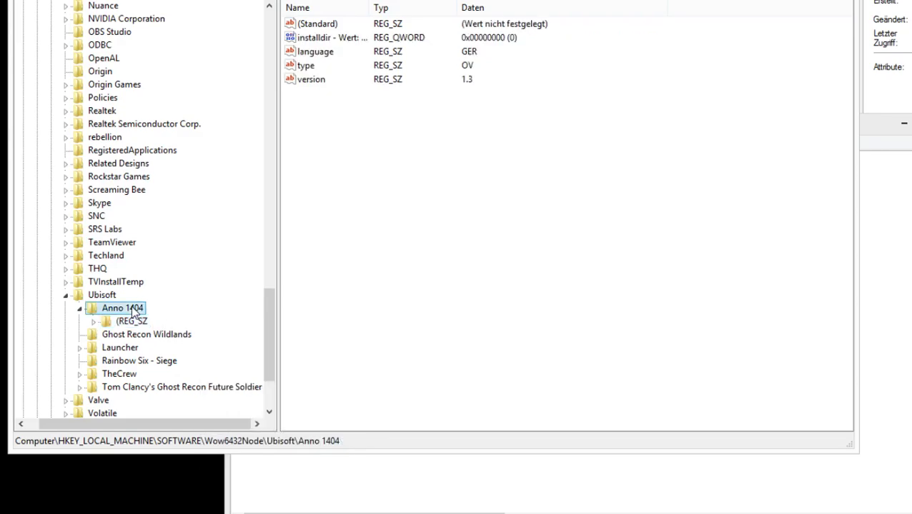
right_click(175, 308)
mouse_move(233, 331)
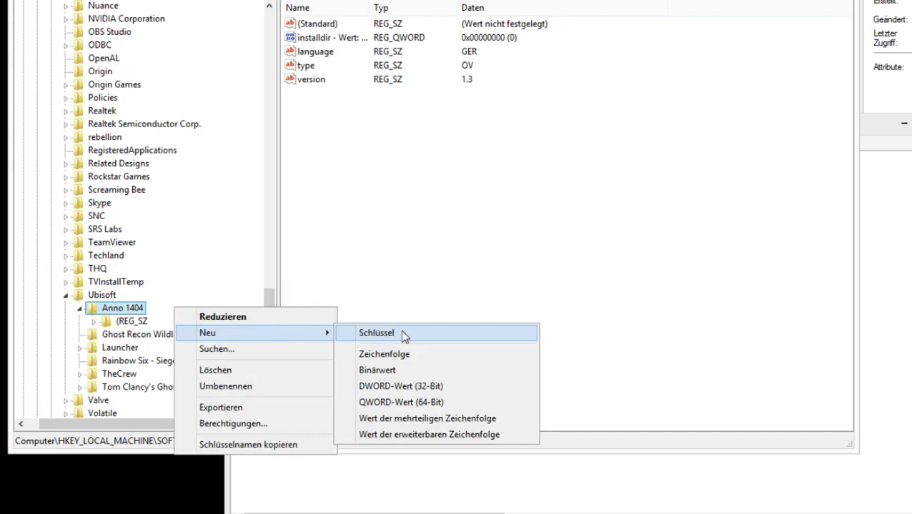
Step: Select the (REG_SZ key under Anno 1404 and expand its subkeys
click(132, 321)
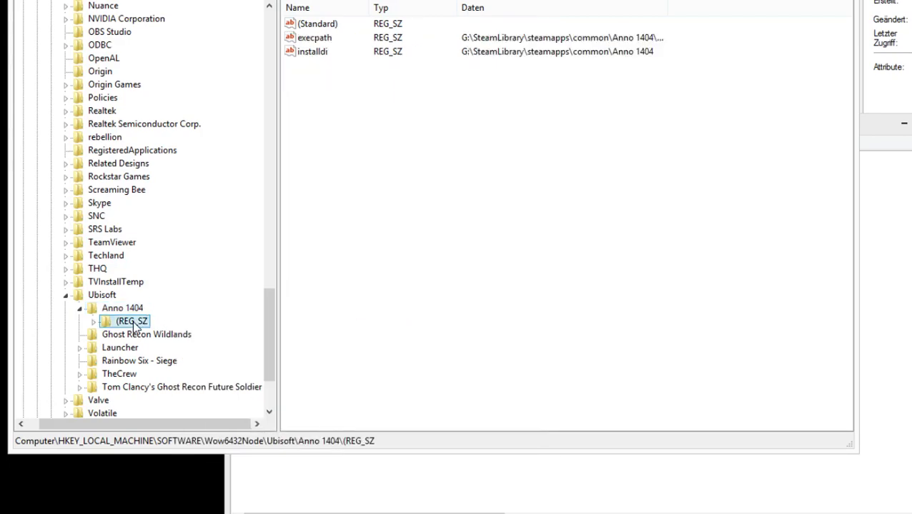
double_click(134, 323)
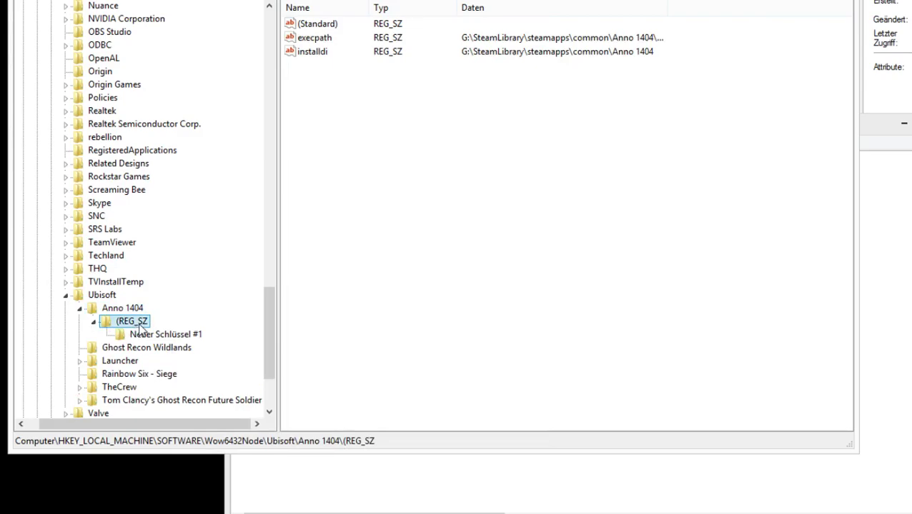
right_click(135, 325)
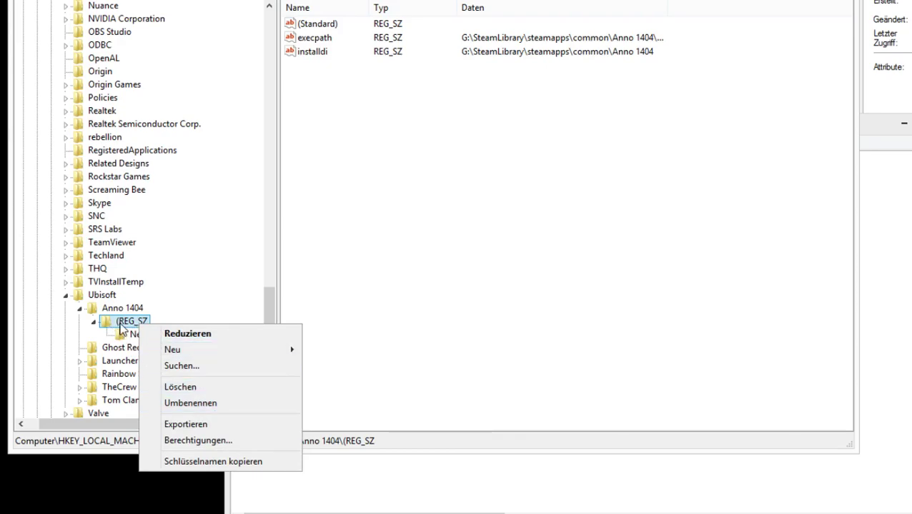
Step: Move the notes window aside and create a new string value in the (REG_SZ key, keeping its default name
click(466, 464)
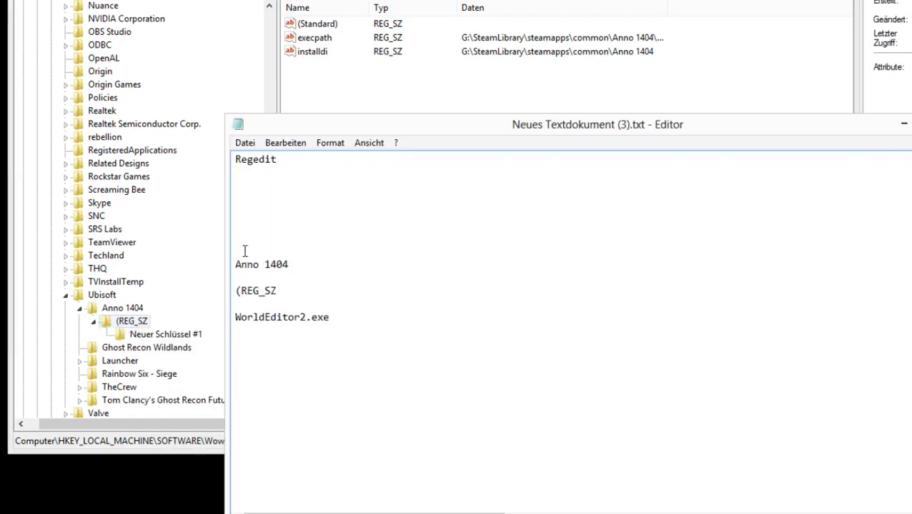
drag(273, 130, 367, 125)
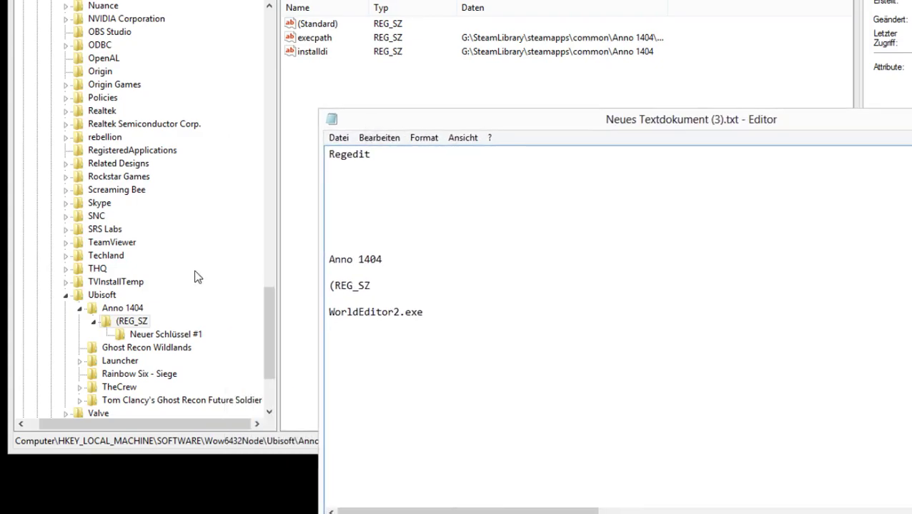
click(124, 323)
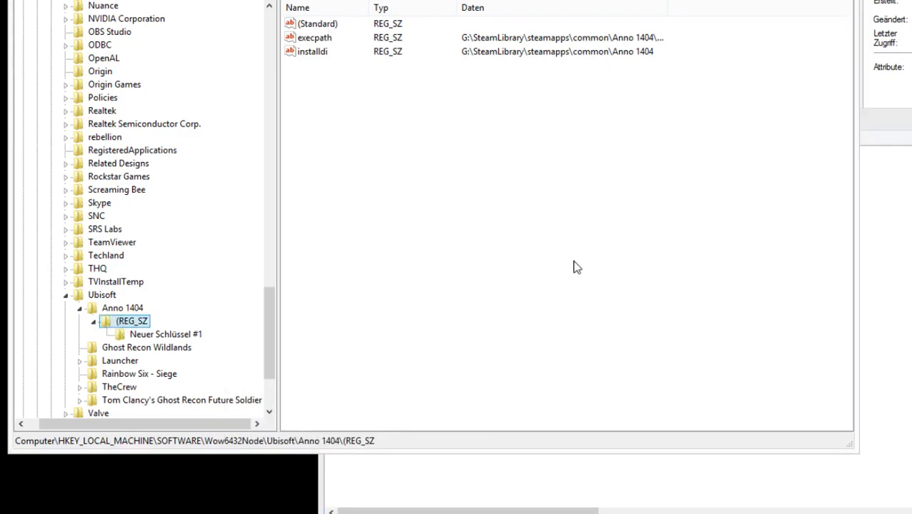
drag(278, 100, 90, 89)
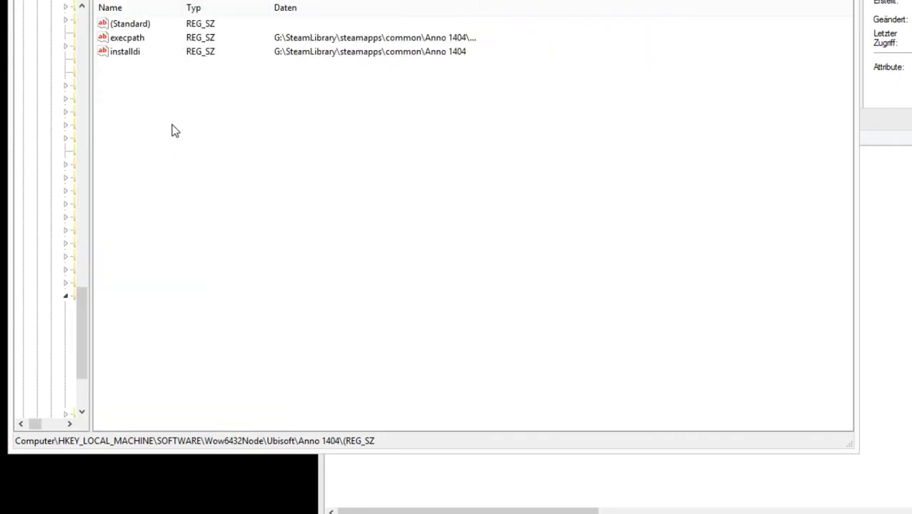
right_click(160, 89)
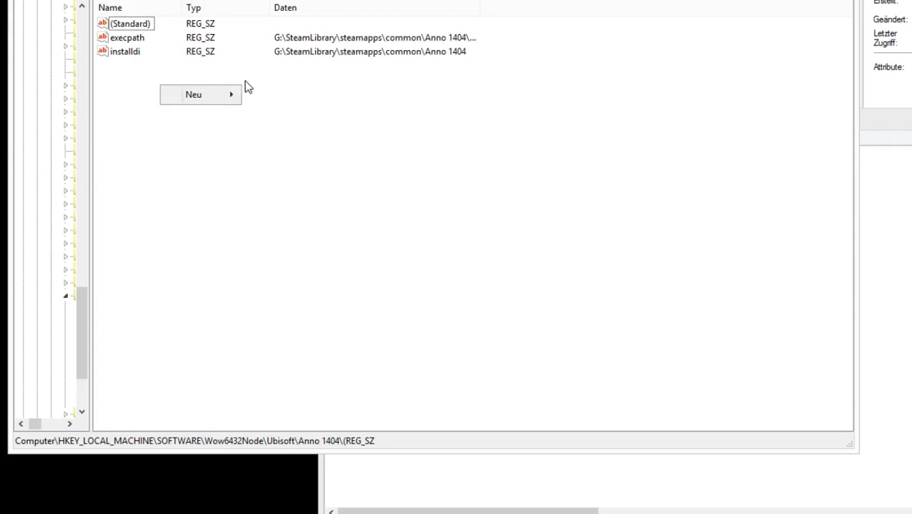
mouse_move(203, 98)
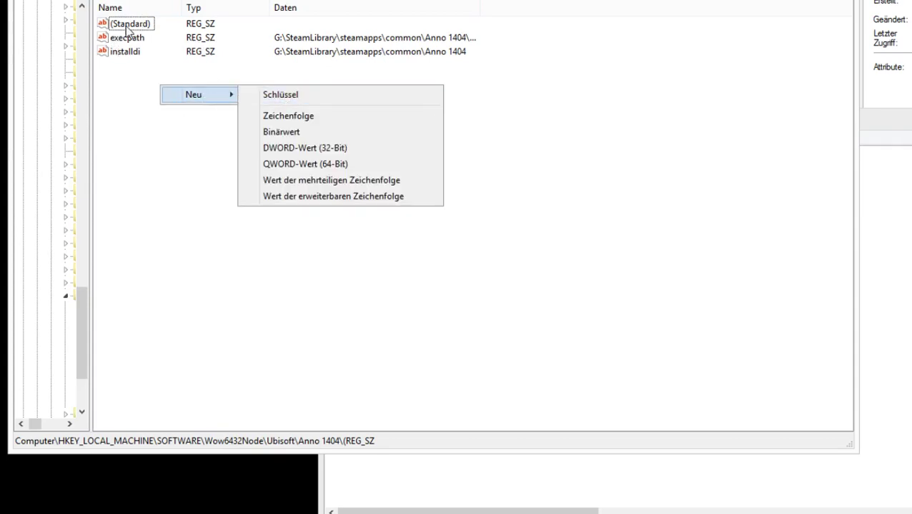
click(313, 115)
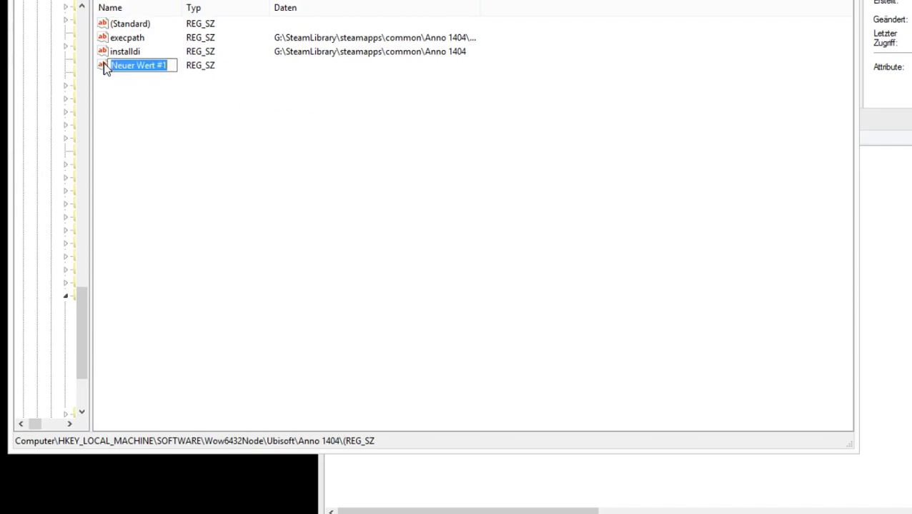
key(Return)
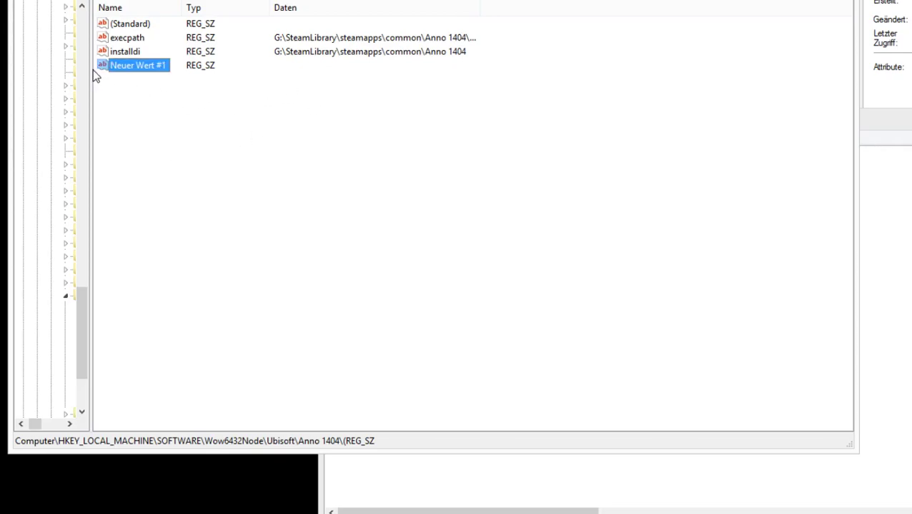
Step: Point out the existing execpath and installdi values in the (REG_SZ key by selecting each in turn
click(129, 42)
click(126, 53)
click(128, 40)
click(130, 53)
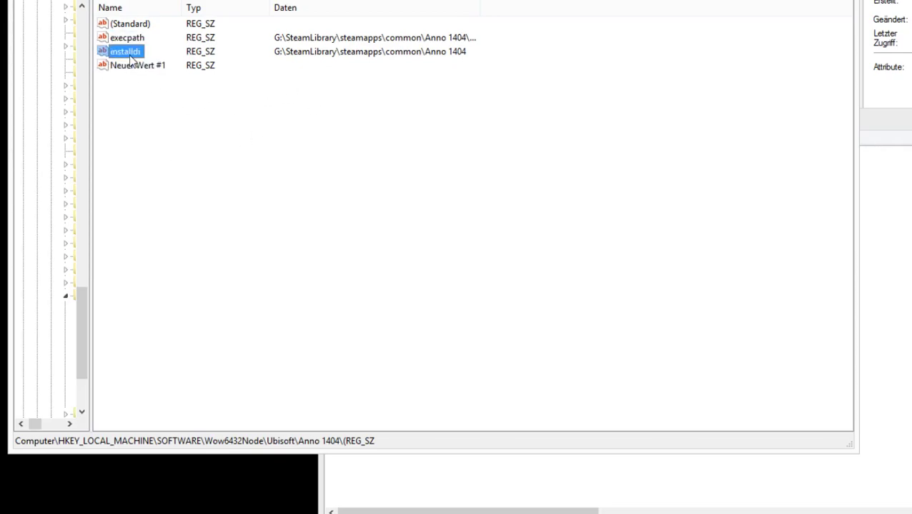
click(120, 41)
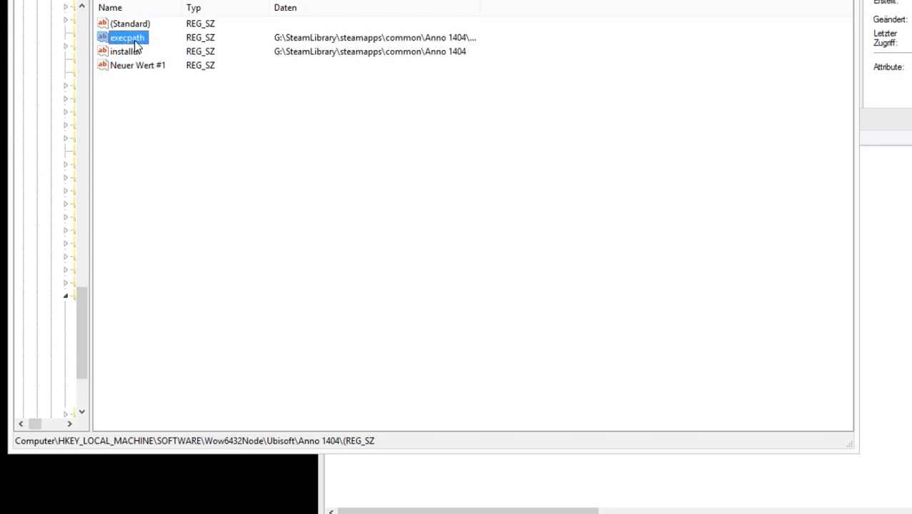
Step: Copy the data path of the execpath value without changing it, paste it into the notes file and highlight the pasted path
drag(888, 128, 717, 103)
double_click(129, 37)
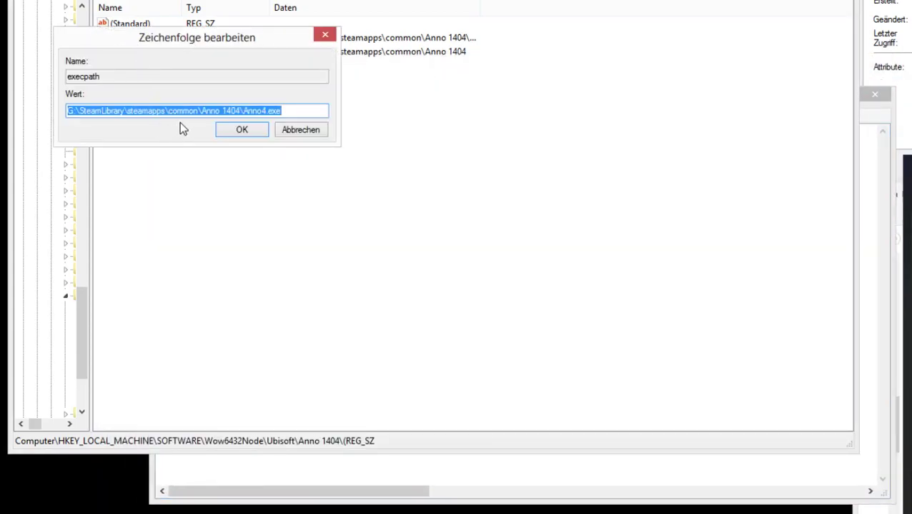
drag(308, 112, 21, 125)
key(ctrl+c)
click(308, 129)
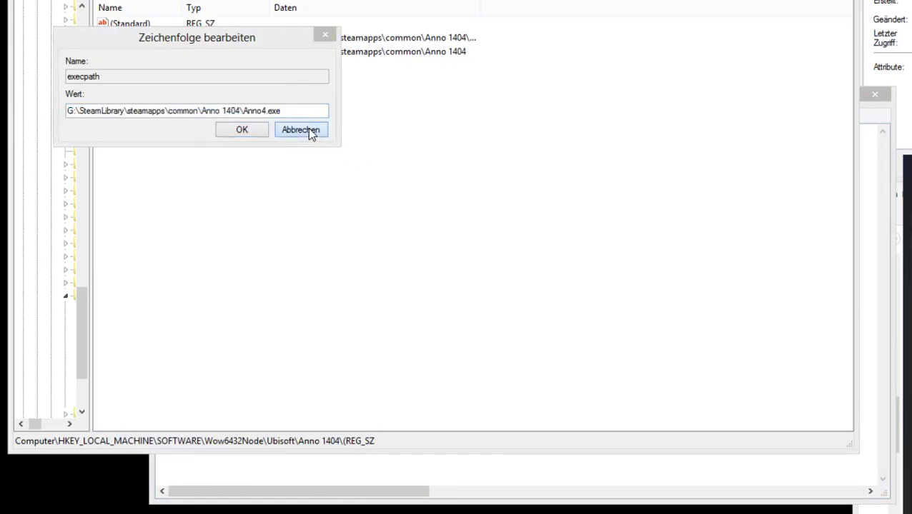
click(327, 482)
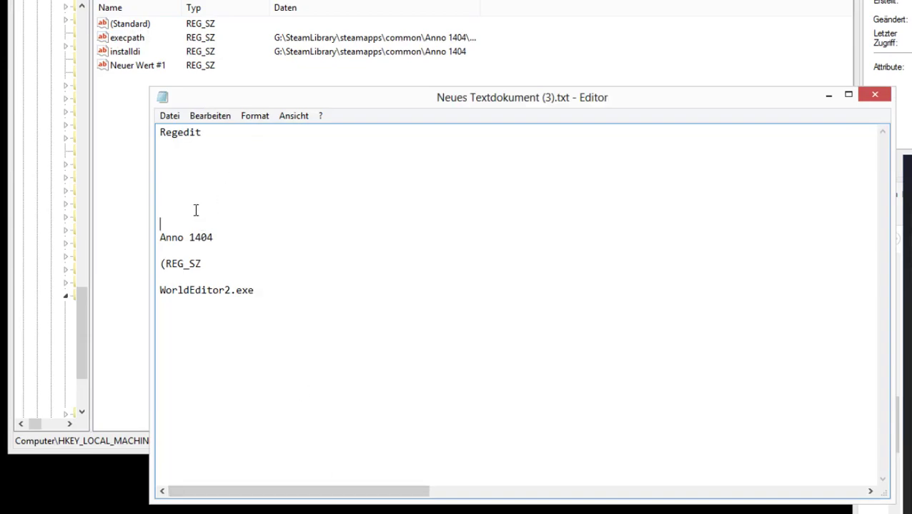
key(ctrl+v)
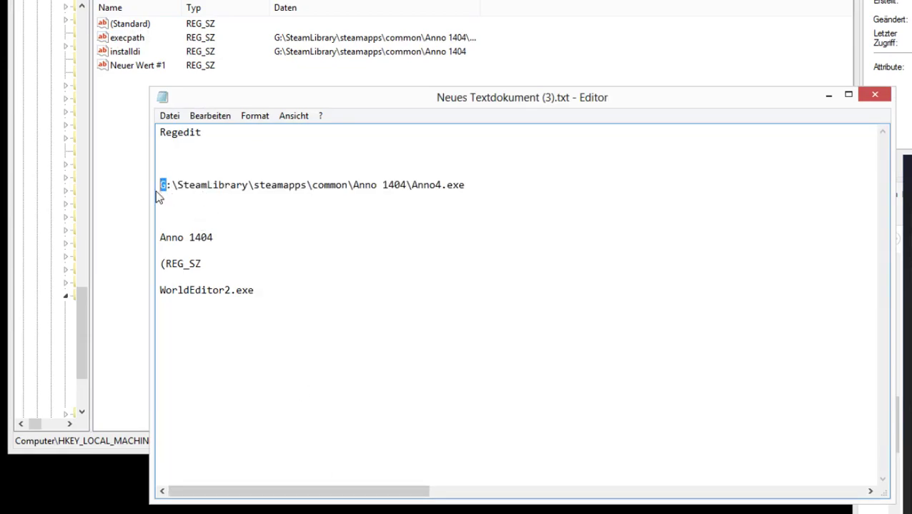
click(207, 202)
drag(204, 183, 475, 187)
click(499, 193)
Step: Switch to the Steam library, show the options for Anno 1404, and move the Steam window out of the way
key(alt+Tab)
drag(533, 65, 550, 6)
right_click(370, 113)
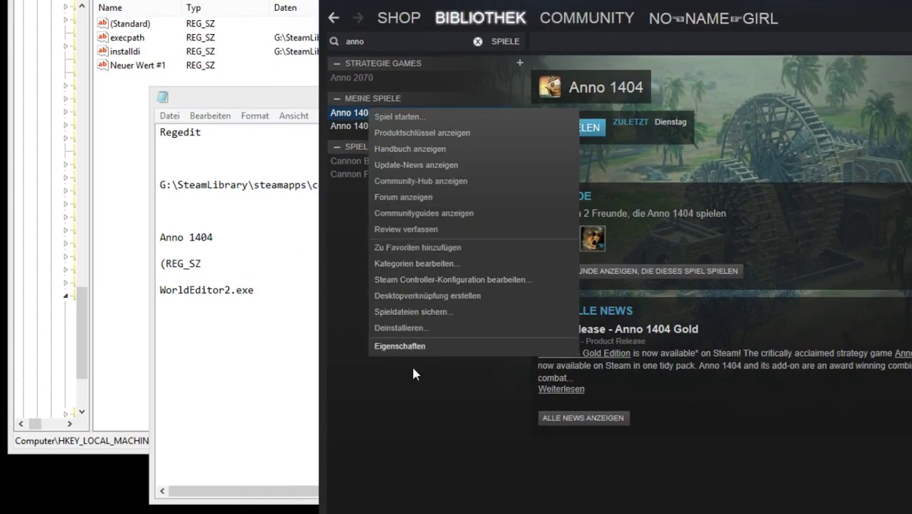
drag(532, 3, 910, 383)
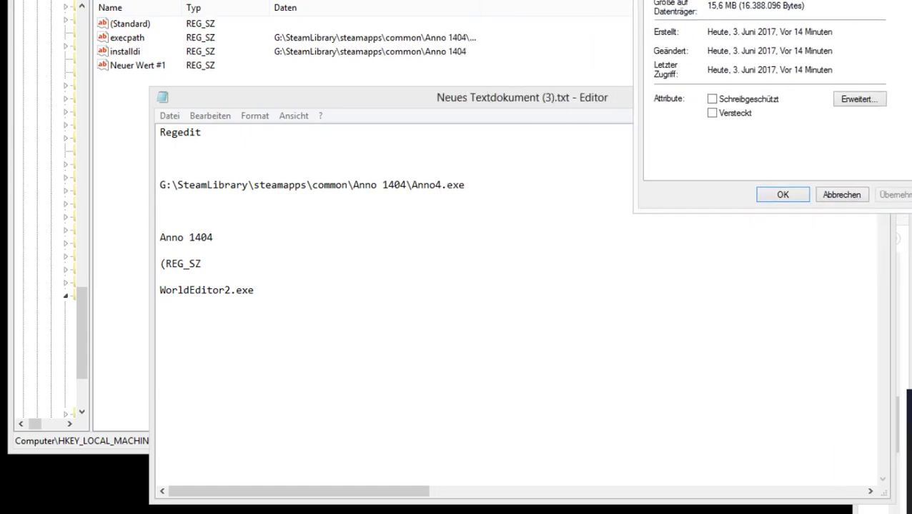
Step: Dismiss the open file properties and go from the tools folder through common to the Anno 1404 folder in File Explorer
key(Return)
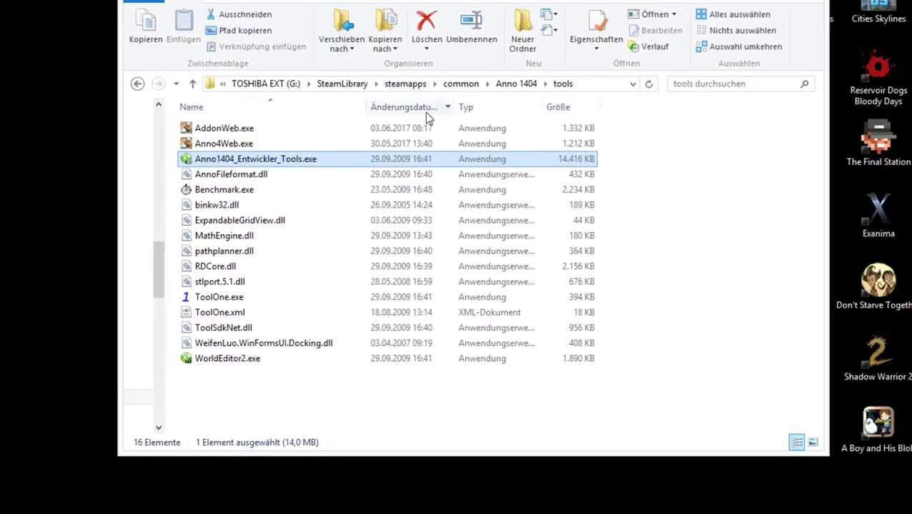
click(461, 84)
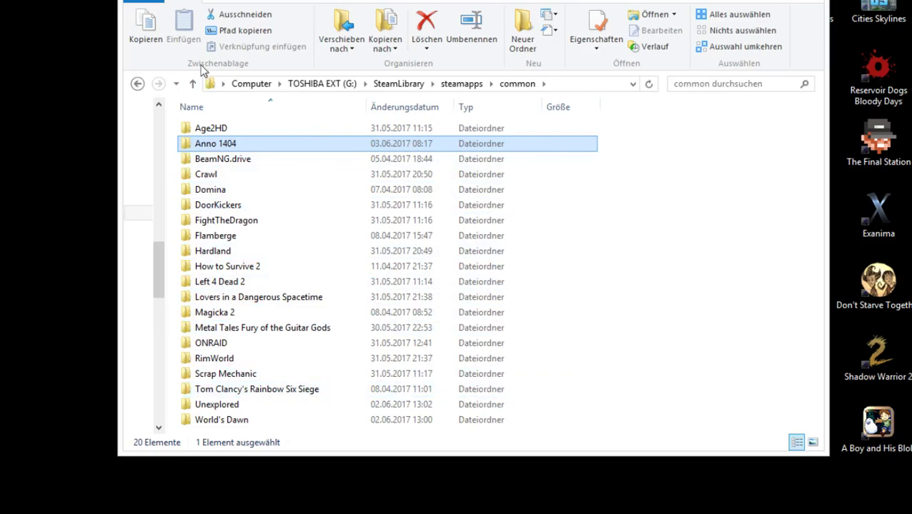
click(509, 86)
double_click(221, 143)
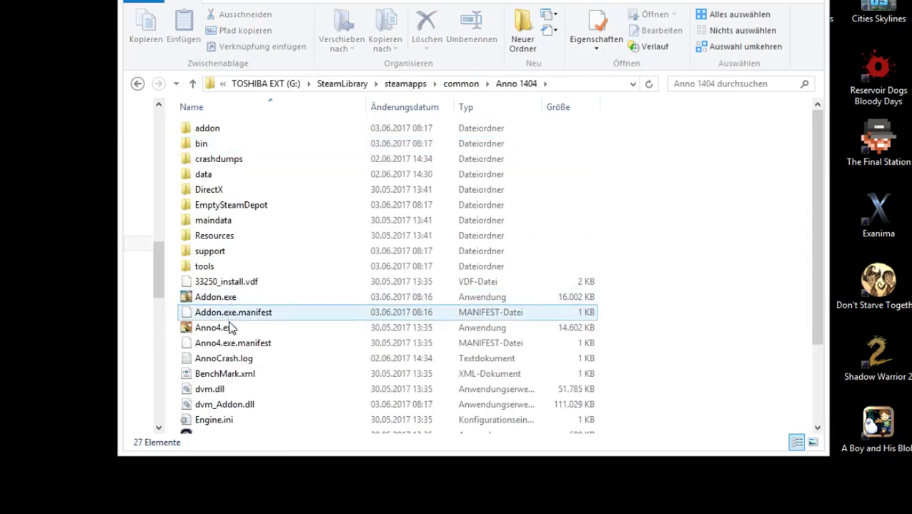
Step: Copy the folder location from the properties of Anno4.exe and close the properties without changes
click(232, 332)
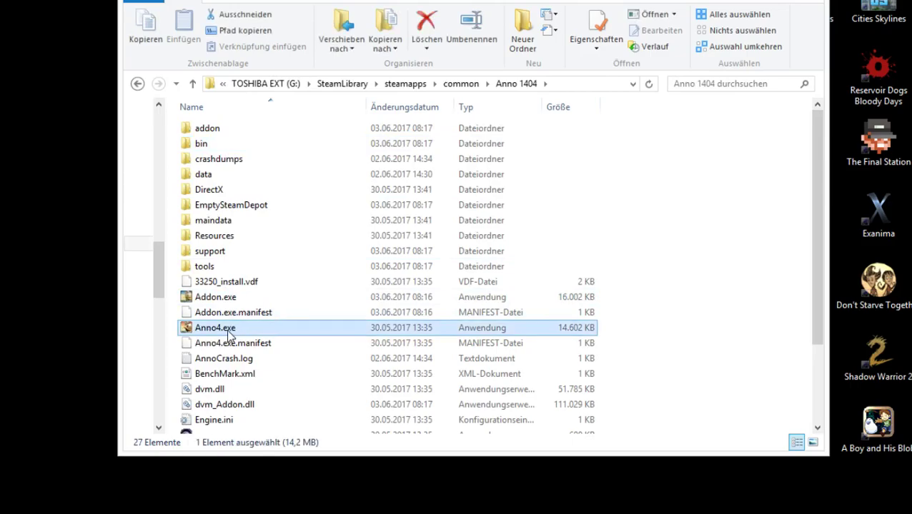
right_click(229, 335)
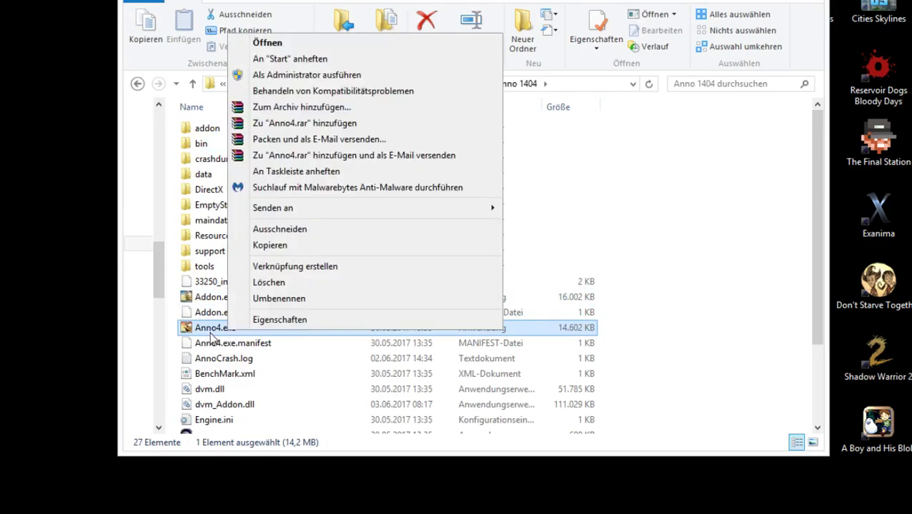
click(286, 325)
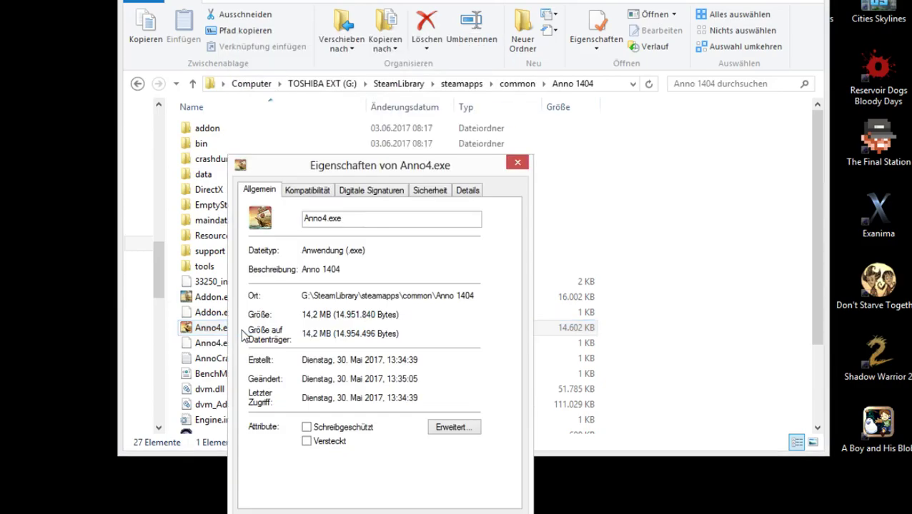
drag(327, 162, 255, 54)
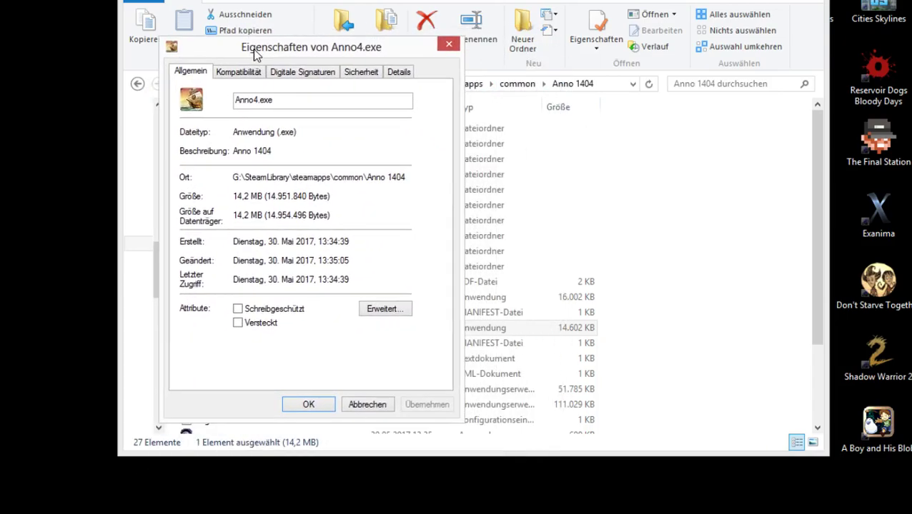
drag(234, 177, 408, 177)
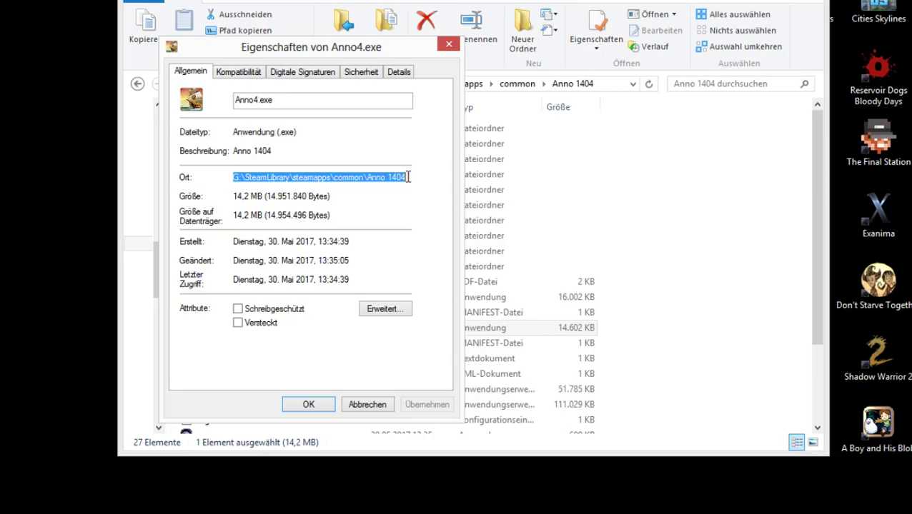
right_click(390, 177)
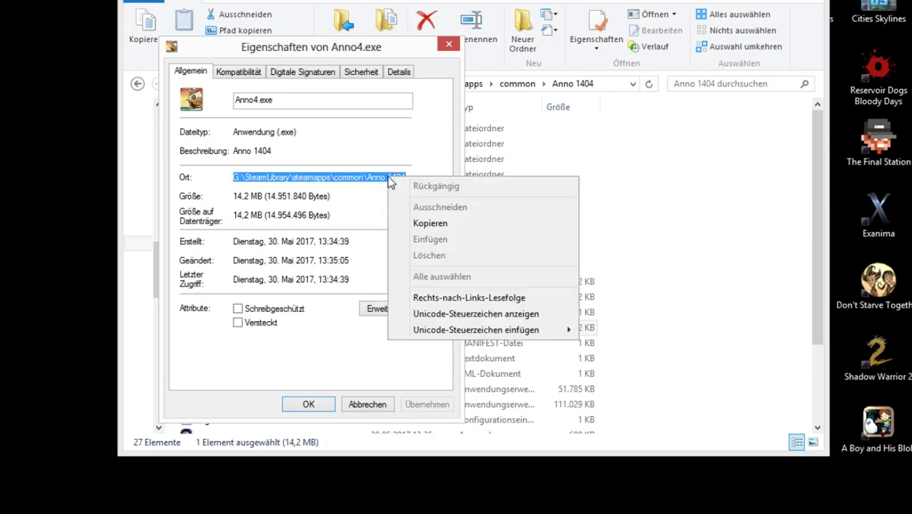
click(426, 224)
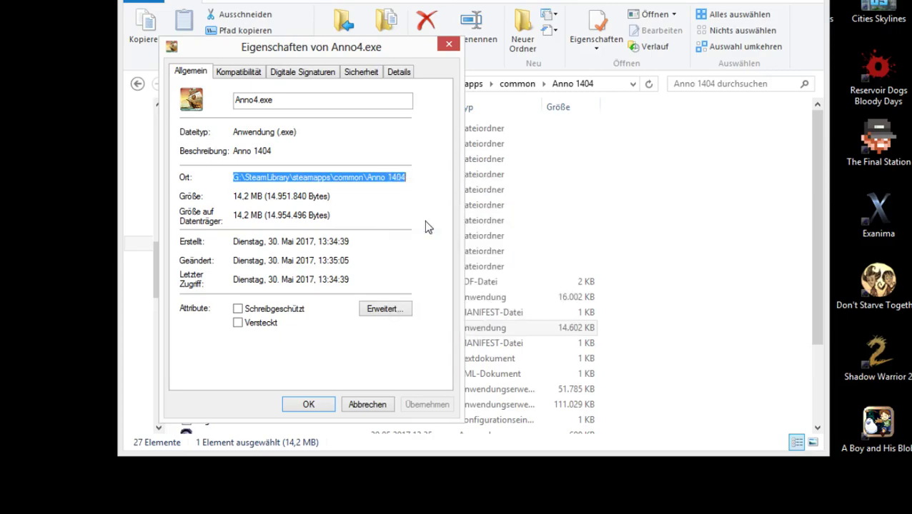
click(370, 403)
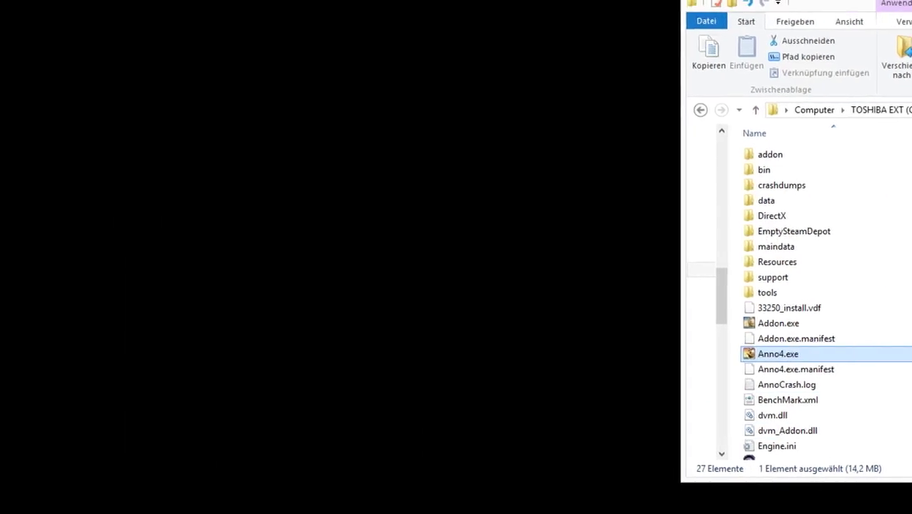
Step: Return to Registry Editor and set the data of the string value Neuer Wert #1 to G:\SteamLibrary\steamapps\common\Anno 1404
drag(911, 21, 896, 44)
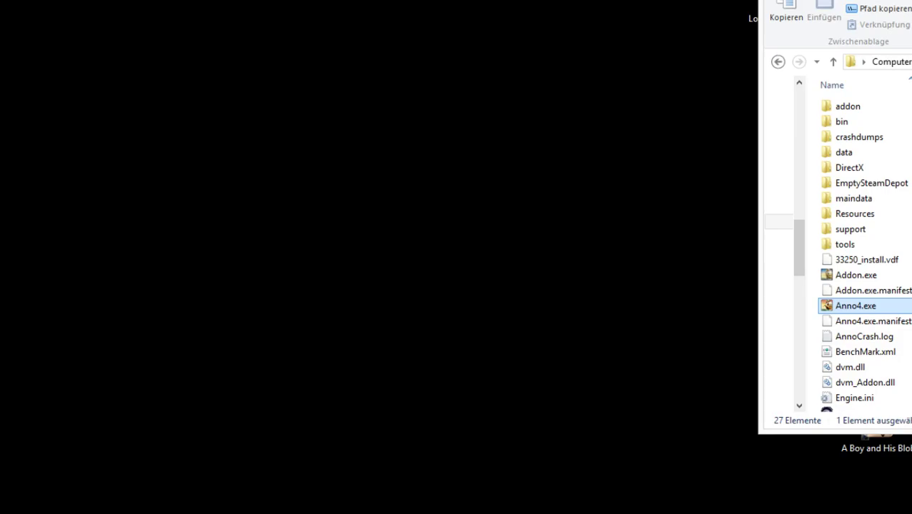
key(alt+Tab)
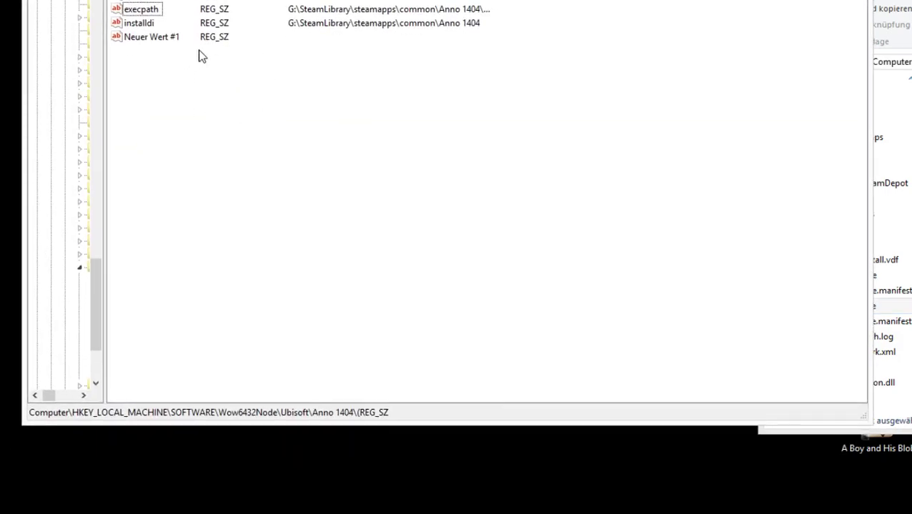
double_click(154, 35)
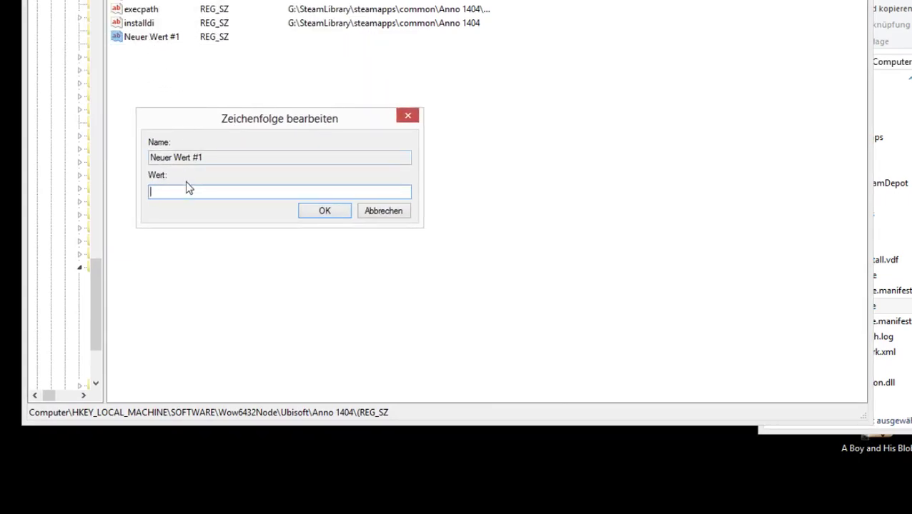
key(ctrl+v)
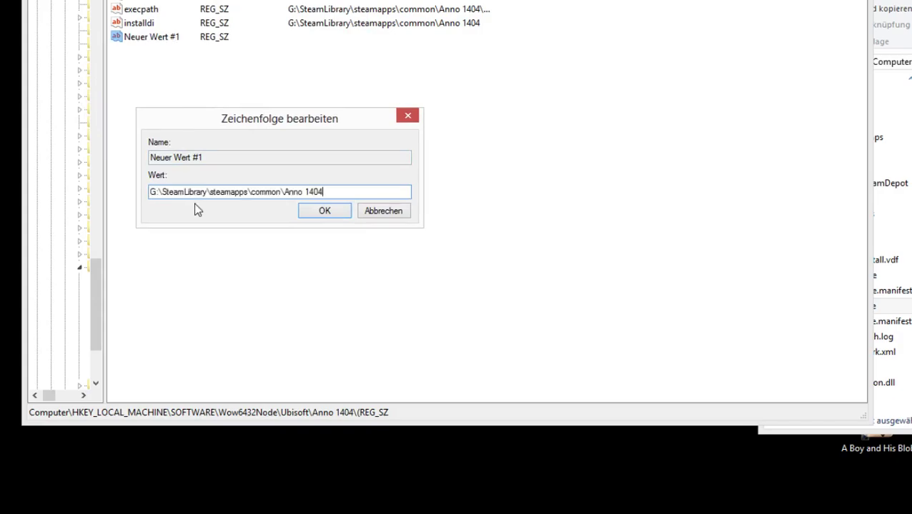
right_click(361, 196)
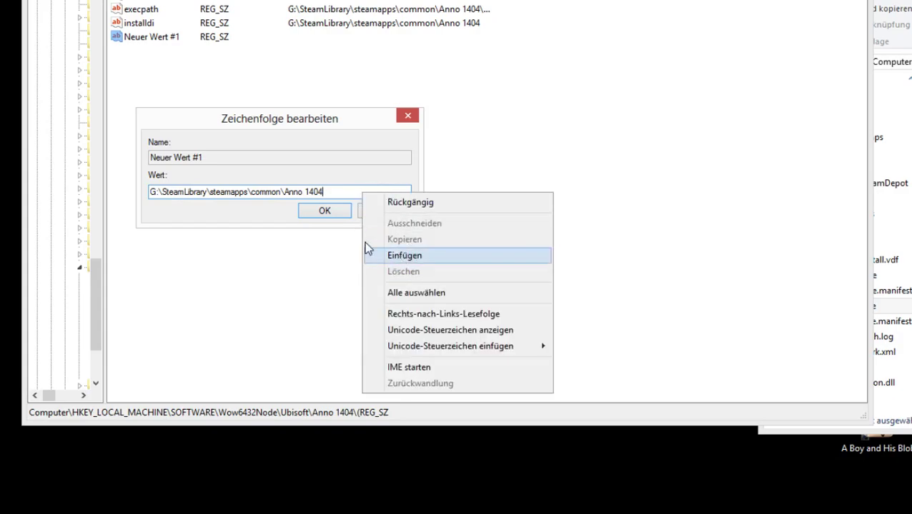
click(252, 218)
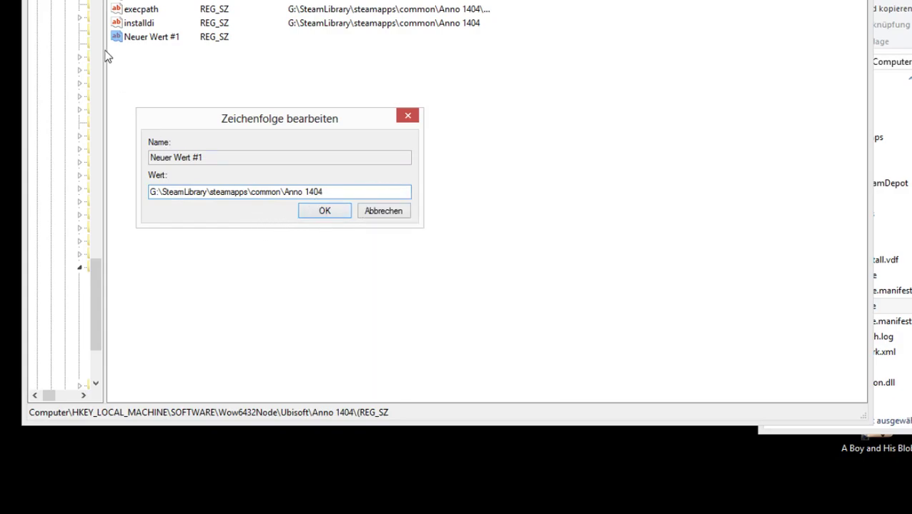
drag(351, 187, 127, 194)
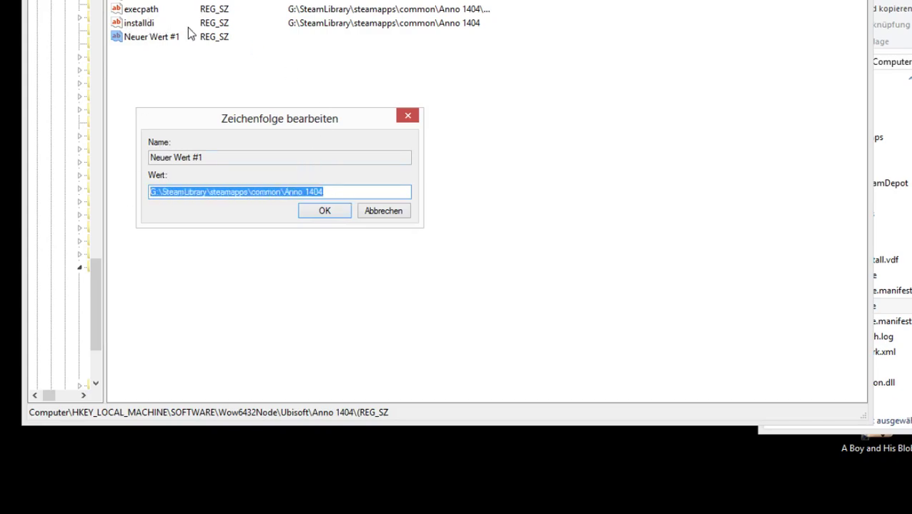
click(204, 157)
drag(204, 157, 152, 158)
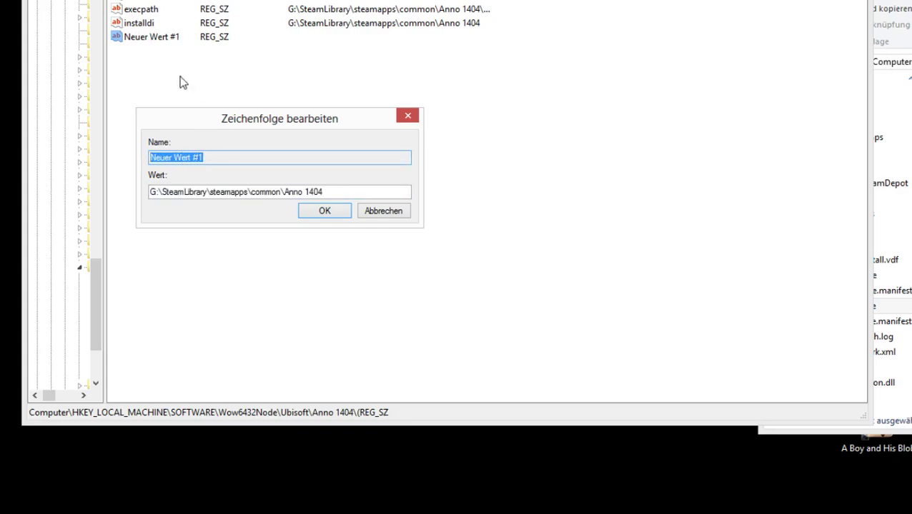
click(326, 211)
Step: Rename the string value Neuer Wert #1 in the (REG_SZ key to ins
right_click(147, 40)
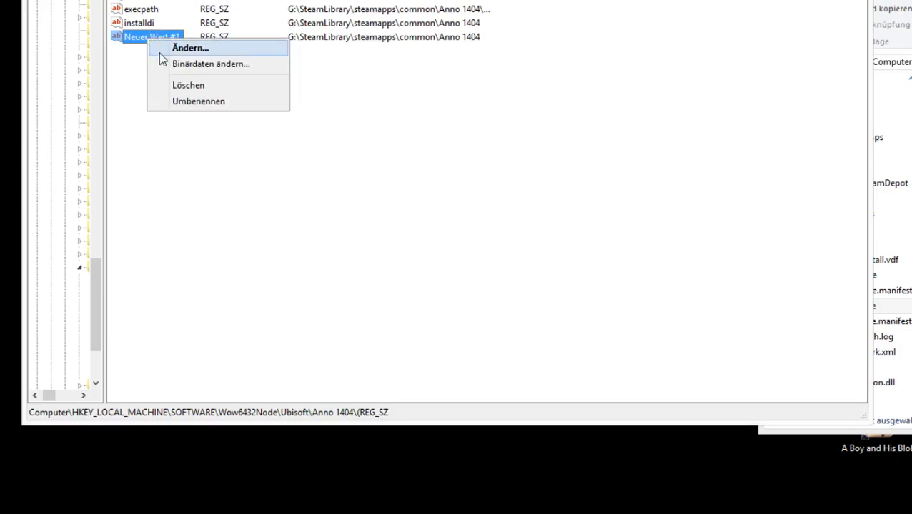
click(203, 100)
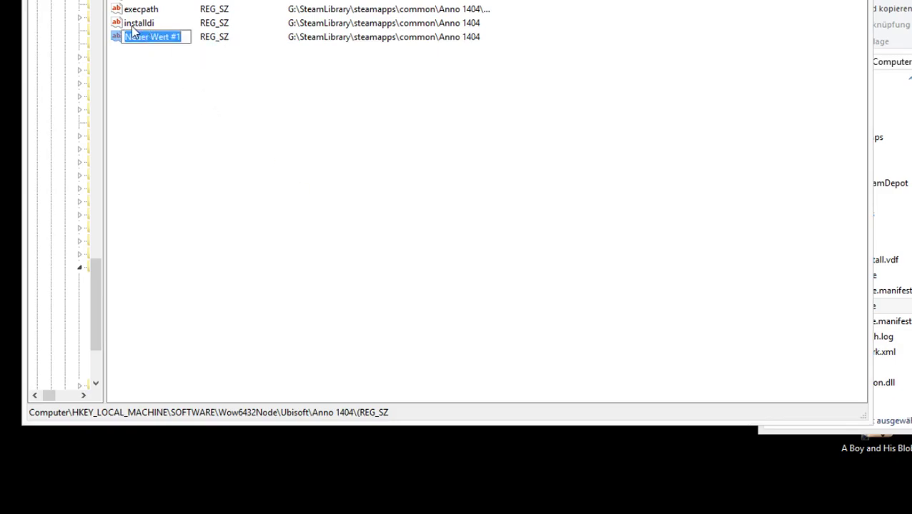
text(ins)
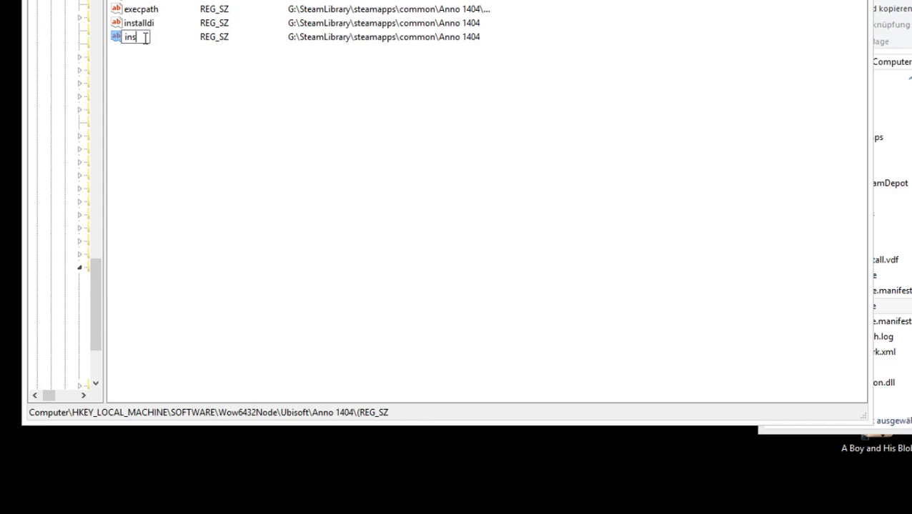
key(Return)
click(470, 36)
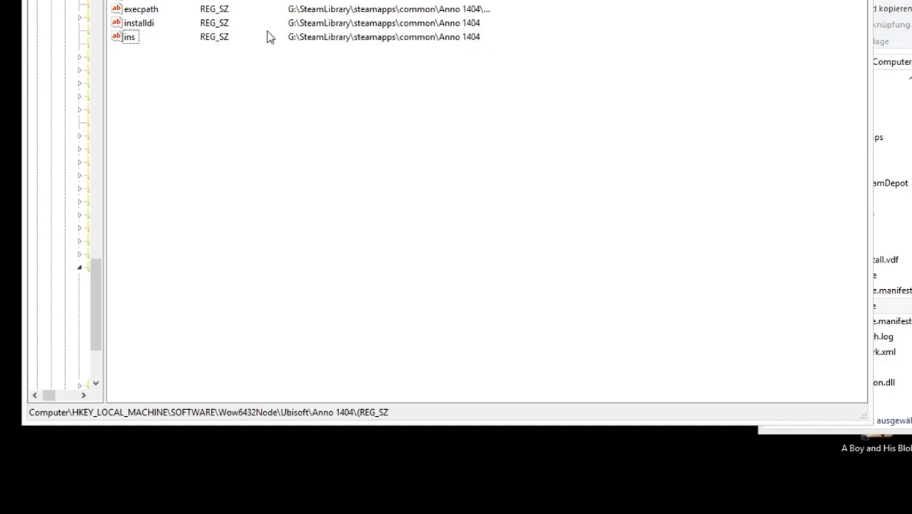
Step: Create a string value in the (REG_SZ key and enter G:\SteamLibrary\steamapps\common\Anno 1404\ as its data
right_click(142, 55)
mouse_move(195, 68)
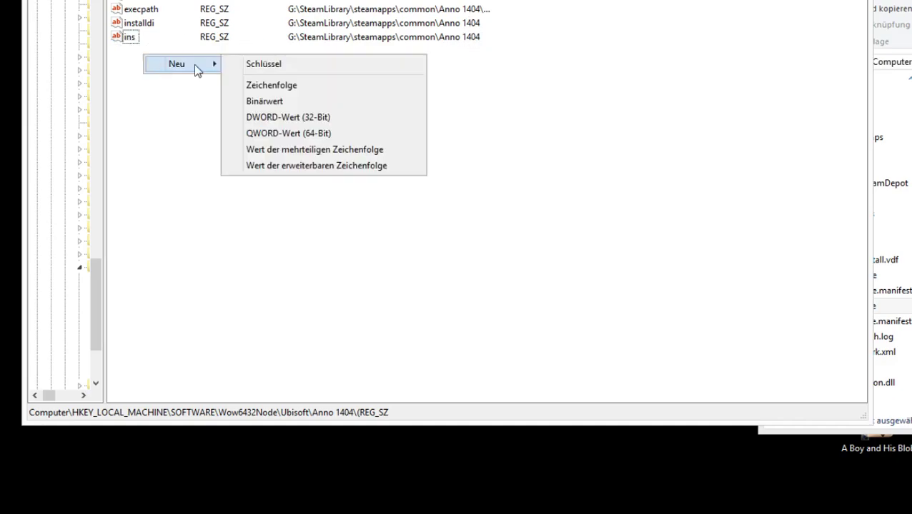
click(313, 87)
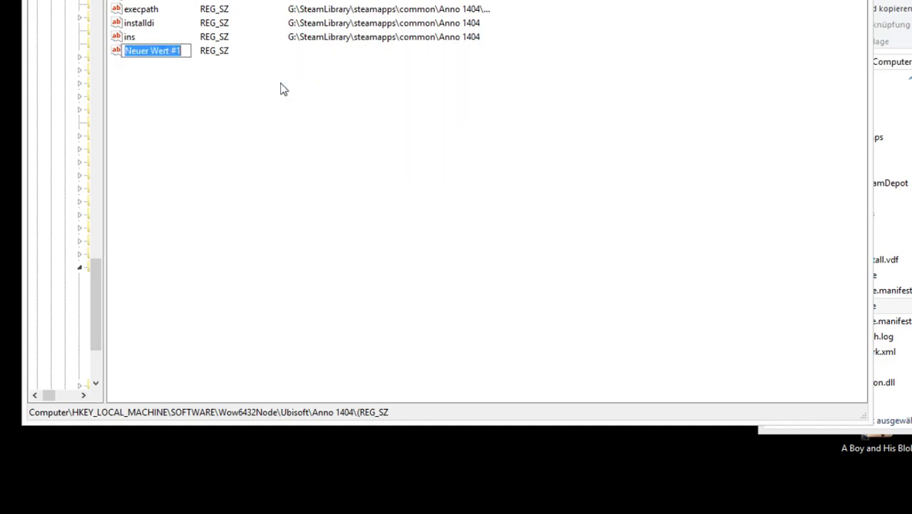
click(132, 11)
click(168, 56)
double_click(168, 56)
key(ctrl+v)
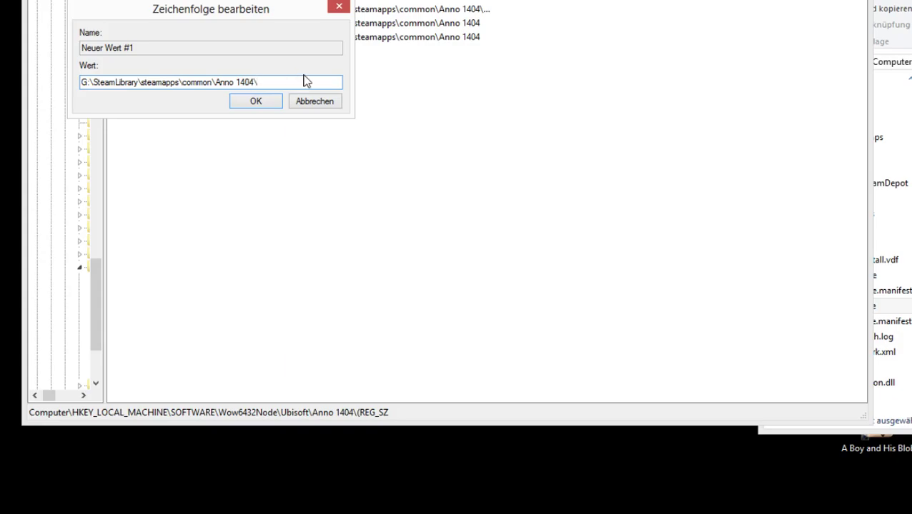
drag(270, 9, 302, 87)
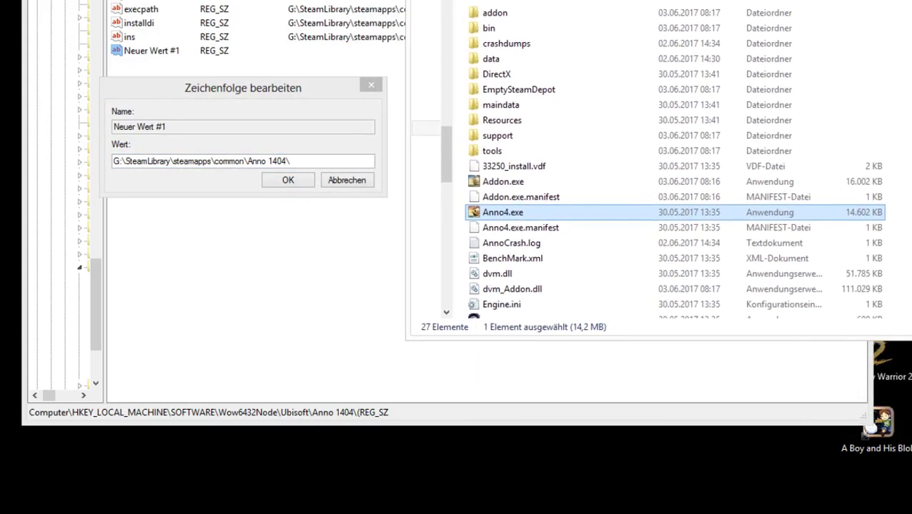
Step: Select the file name Anno4.exe in File Explorer for the path, return to the string value and cancel its edit
right_click(499, 218)
click(548, 478)
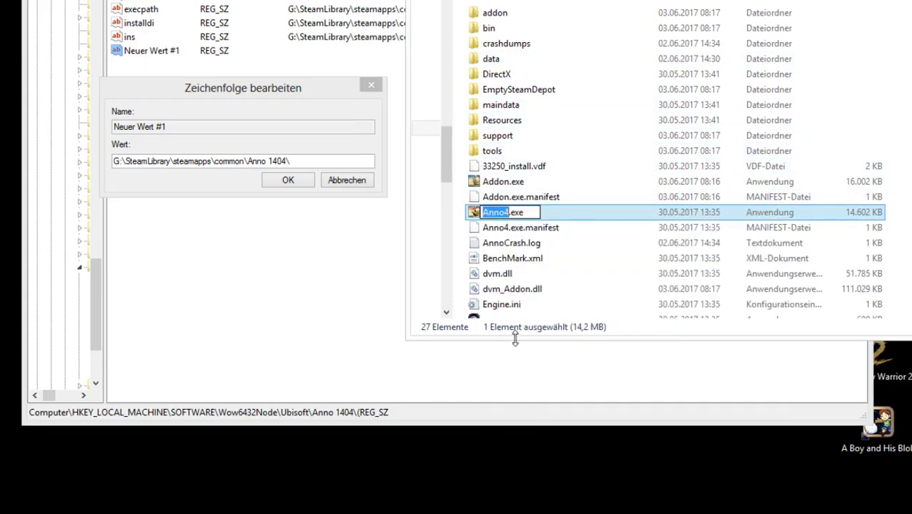
drag(528, 212, 441, 229)
click(315, 159)
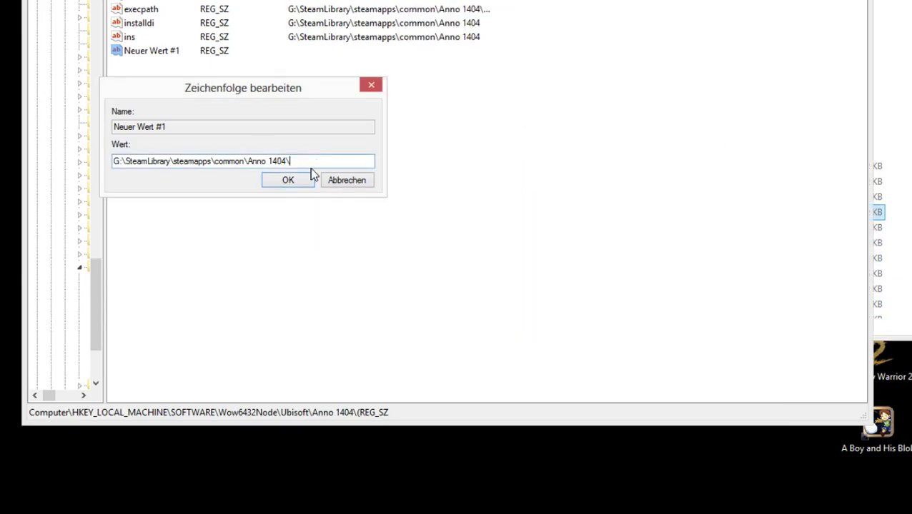
click(360, 181)
Step: Delete the string values ins and Neuer Wert #1 from the (REG_SZ key
click(132, 38)
key(Delete)
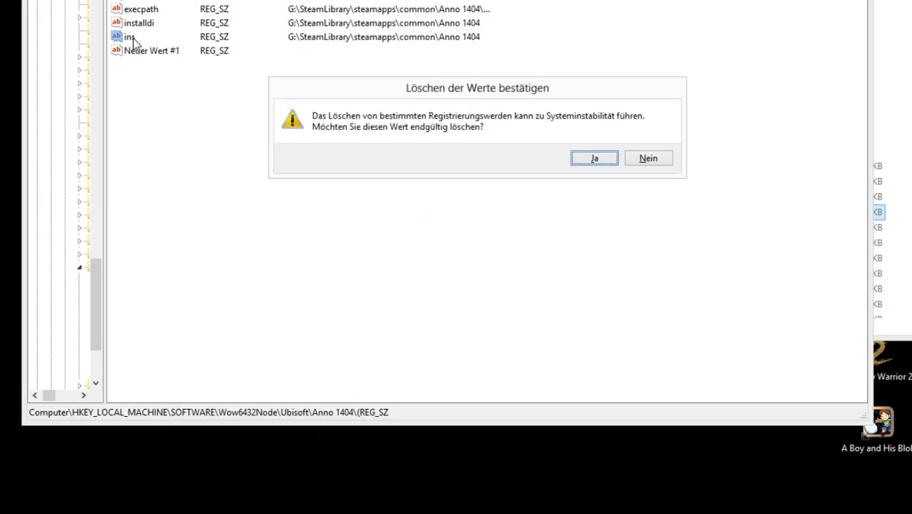
key(Return)
key(Delete)
key(Return)
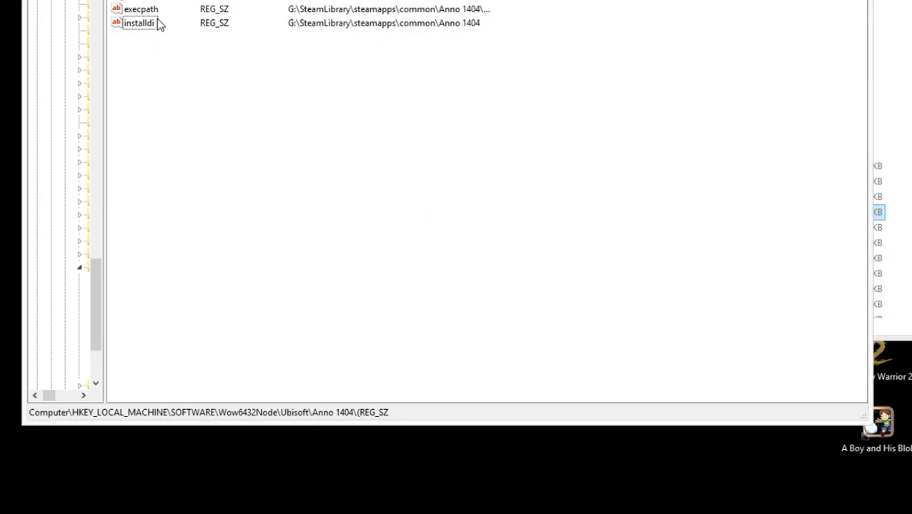
Step: Compare the path data of the string values execpath and installdi
click(152, 12)
click(148, 24)
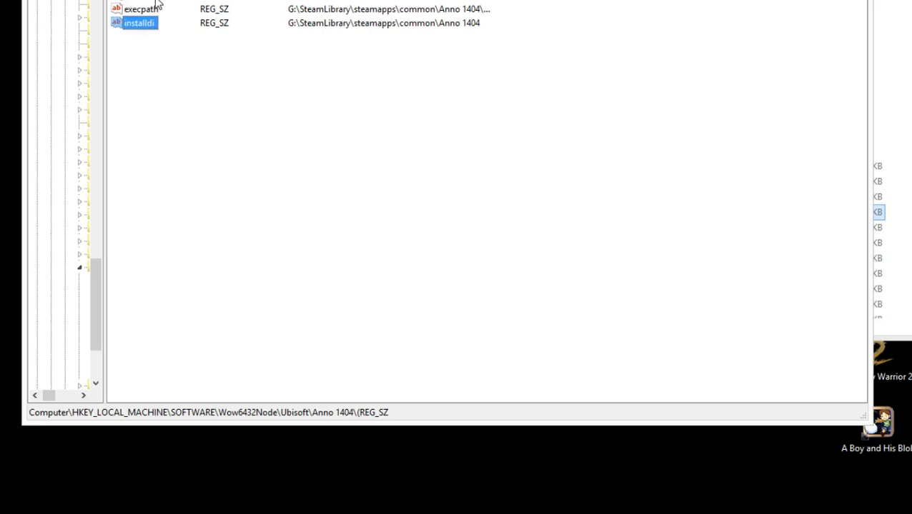
click(150, 12)
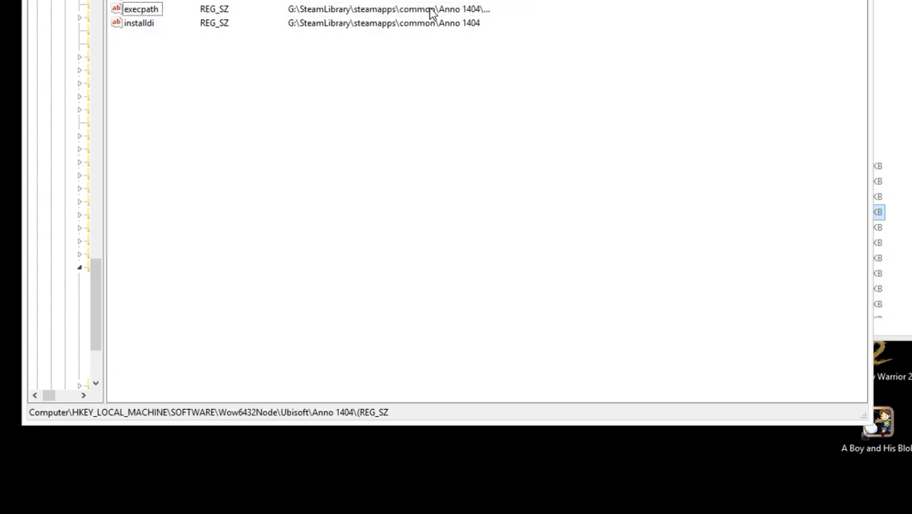
click(144, 24)
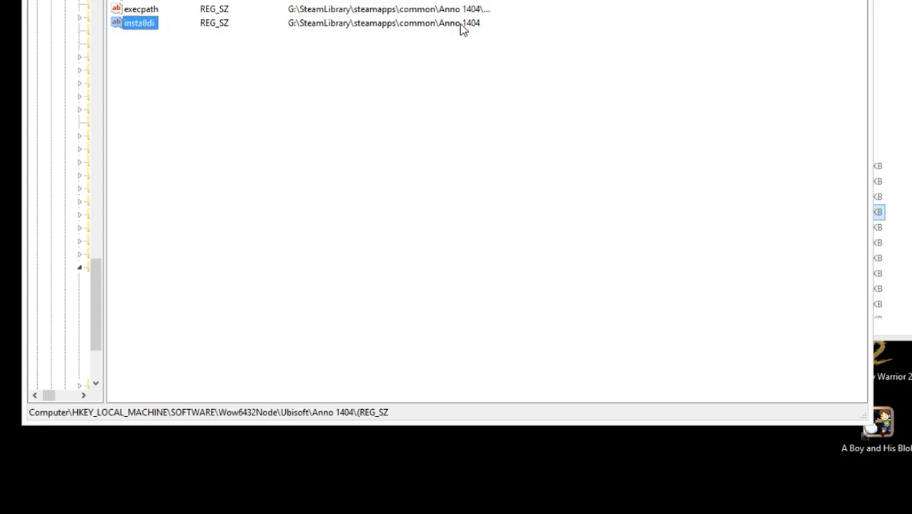
Step: Widen the registry key tree and collapse the Ubisoft key
drag(571, 2, 880, 1)
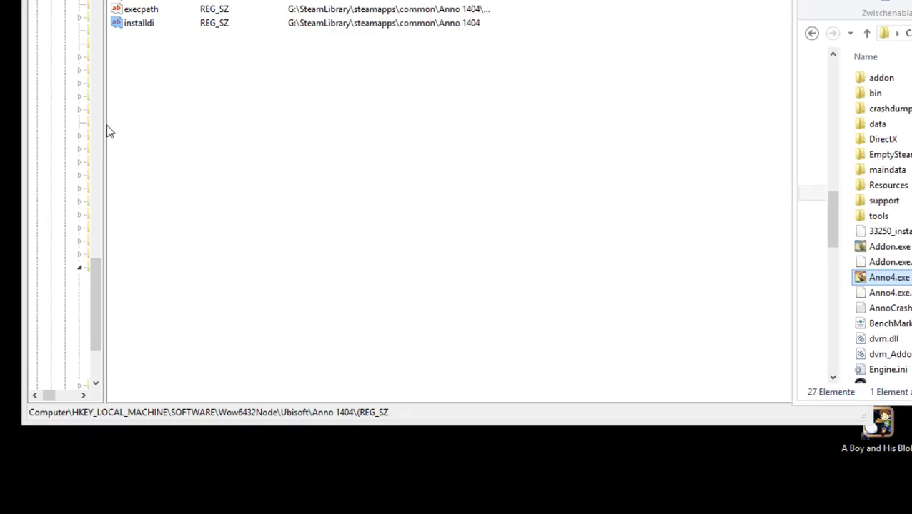
drag(104, 125, 336, 142)
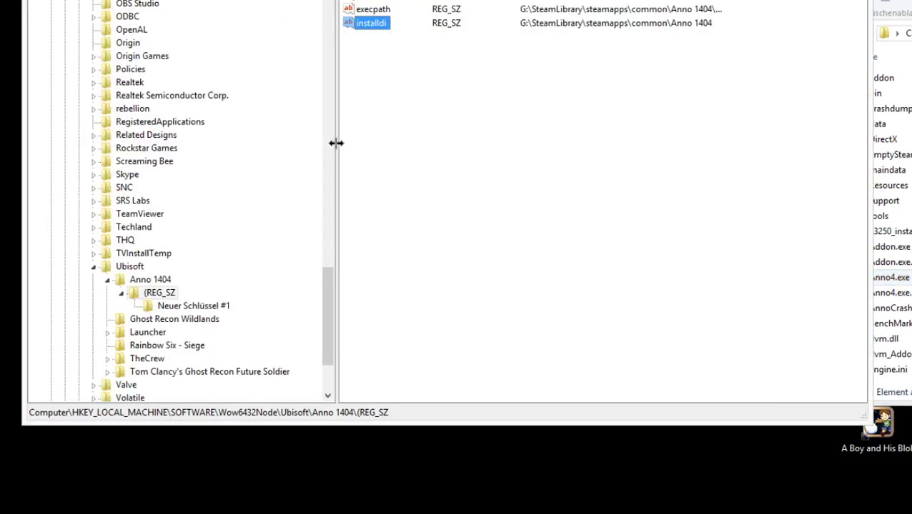
double_click(103, 266)
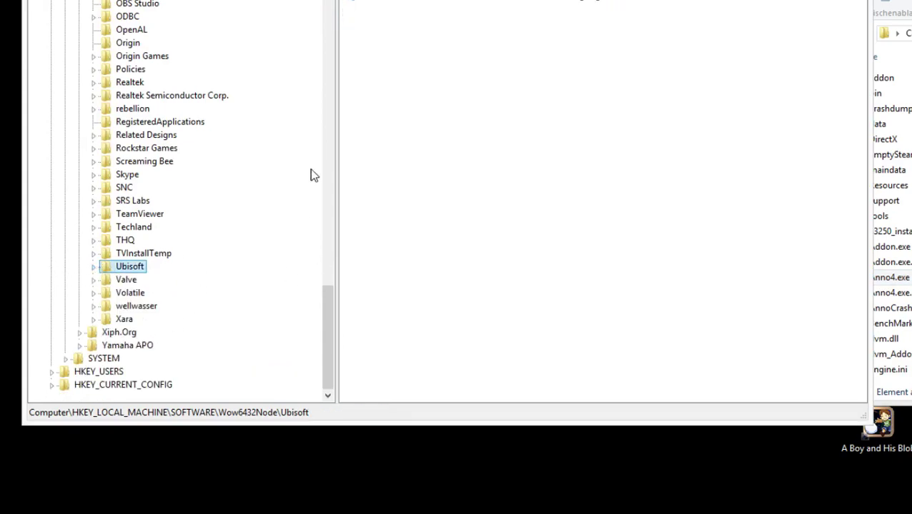
drag(325, 293, 325, 6)
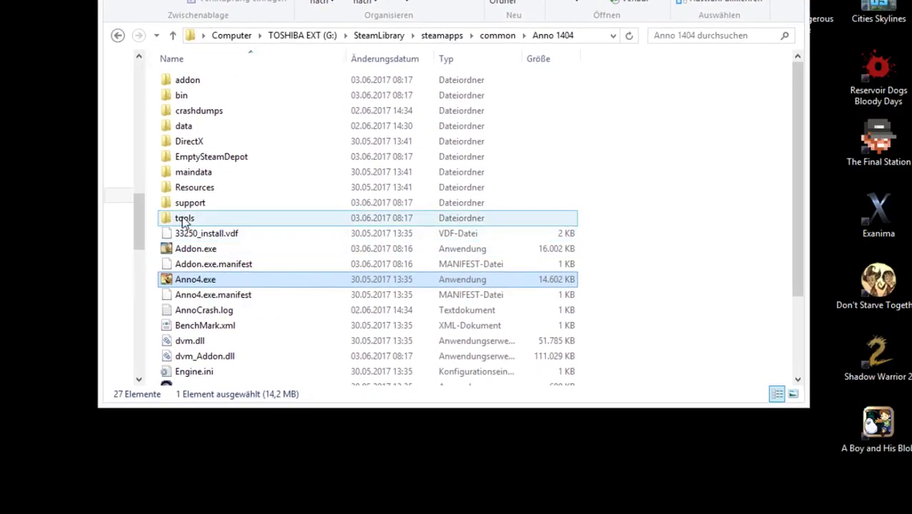
Step: Open the tools folder of Anno 1404 in File Explorer and locate Anno1404_Entwickler_Tools.exe and WorldEditor2.exe
double_click(182, 219)
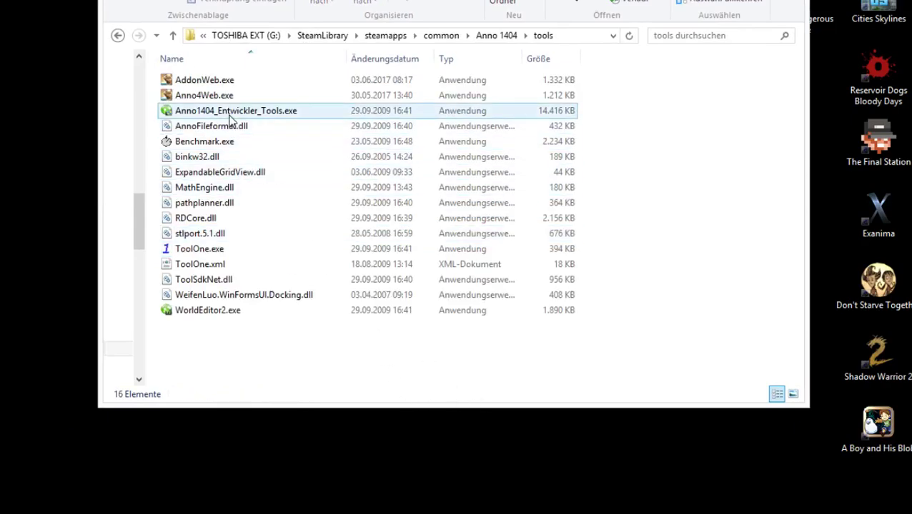
click(229, 115)
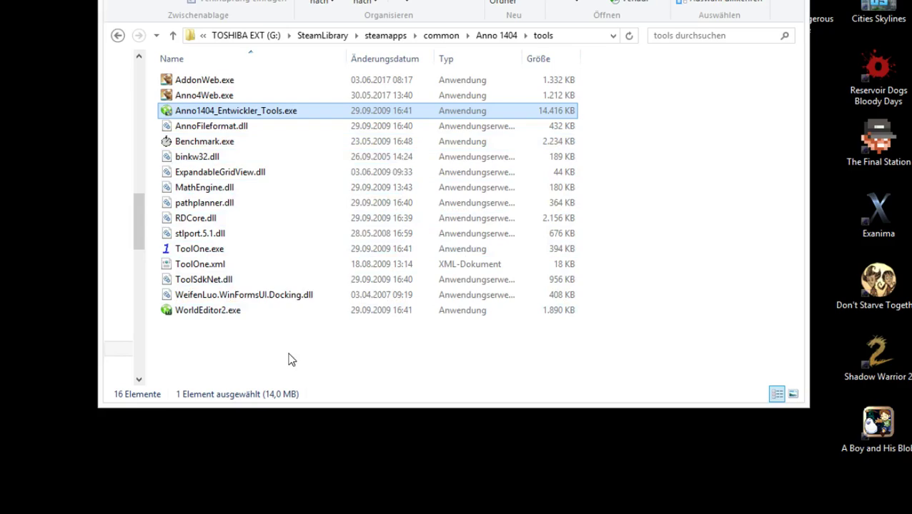
click(203, 313)
drag(228, 325, 165, 77)
click(227, 338)
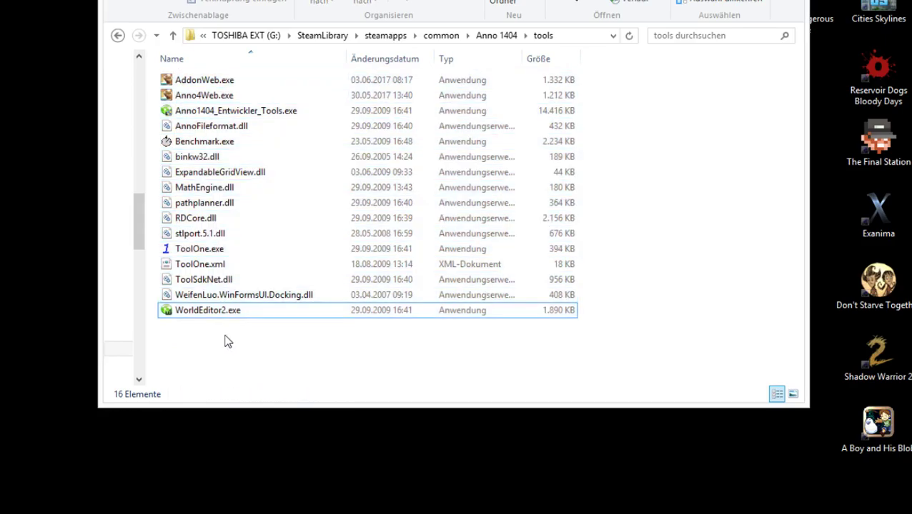
click(218, 315)
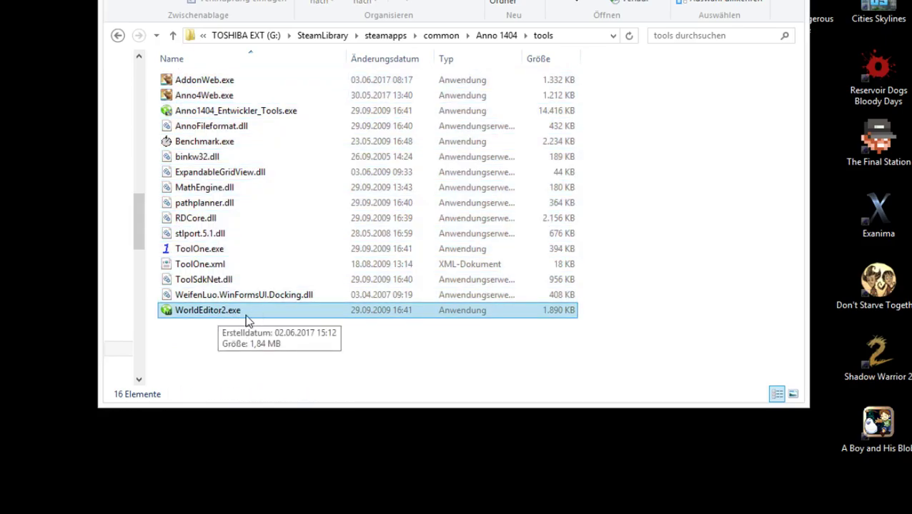
click(212, 332)
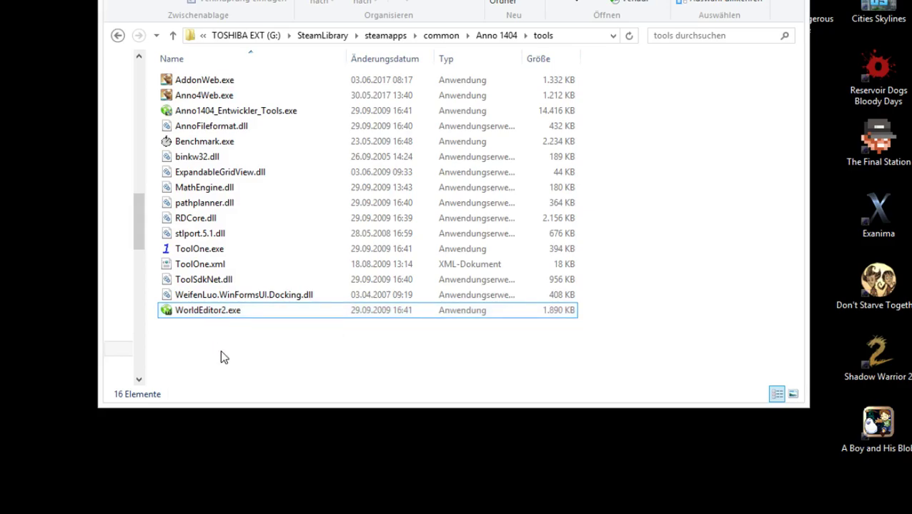
Step: Copy the full file name of WorldEditor2.exe while leaving the file's name as it is
right_click(209, 313)
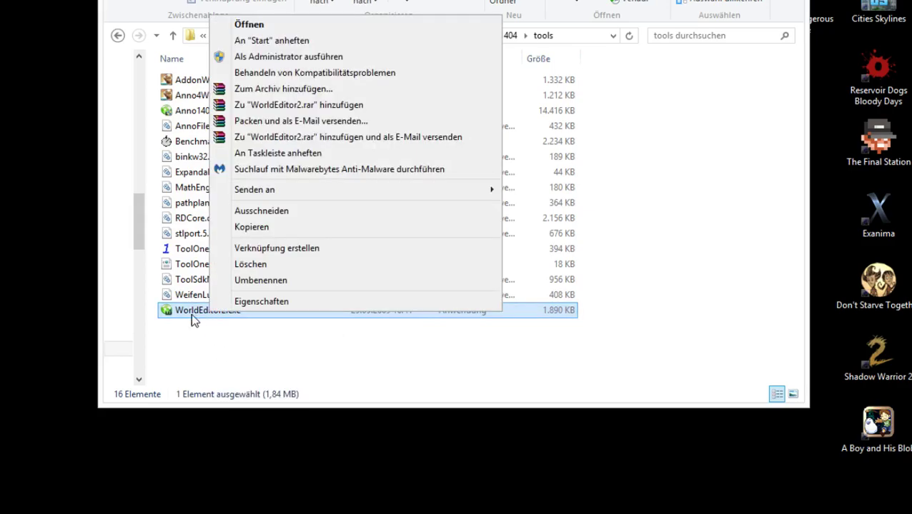
click(267, 281)
drag(244, 312, 173, 314)
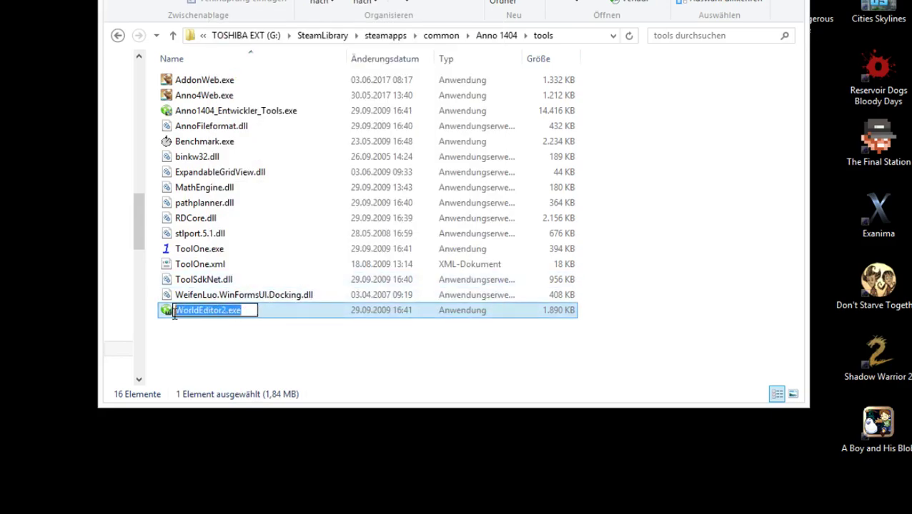
right_click(192, 313)
click(238, 356)
key(Return)
click(304, 353)
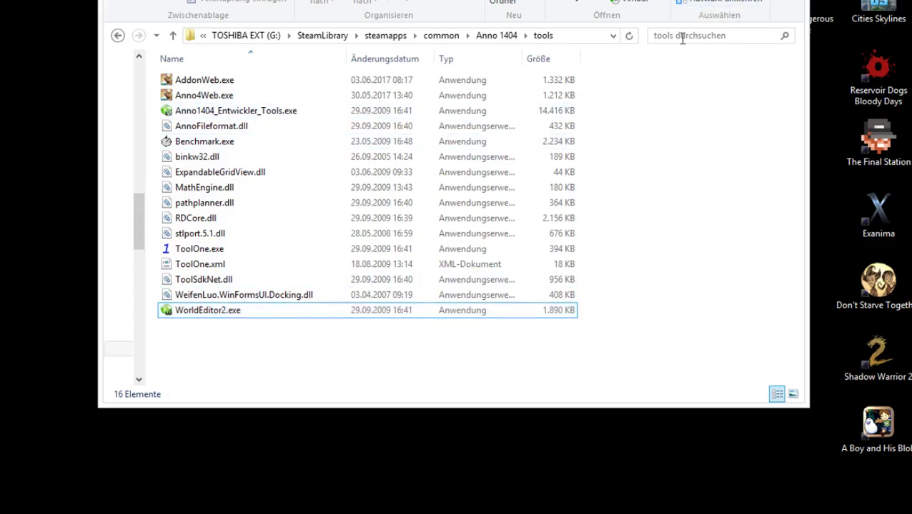
click(202, 310)
click(208, 331)
click(241, 318)
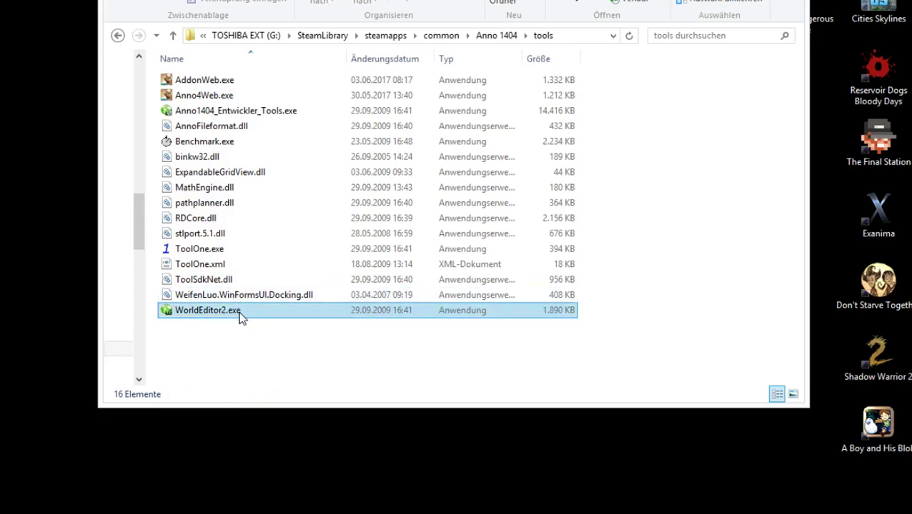
click(231, 351)
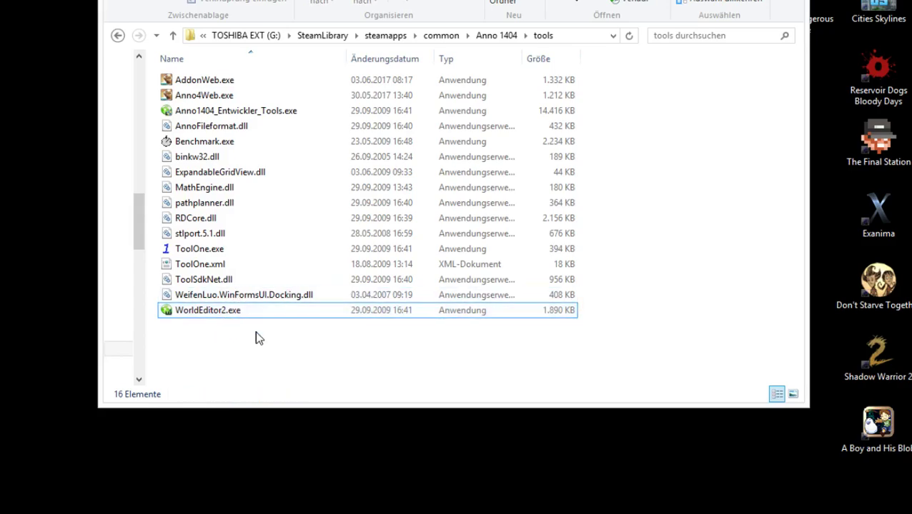
drag(158, 152, 223, 285)
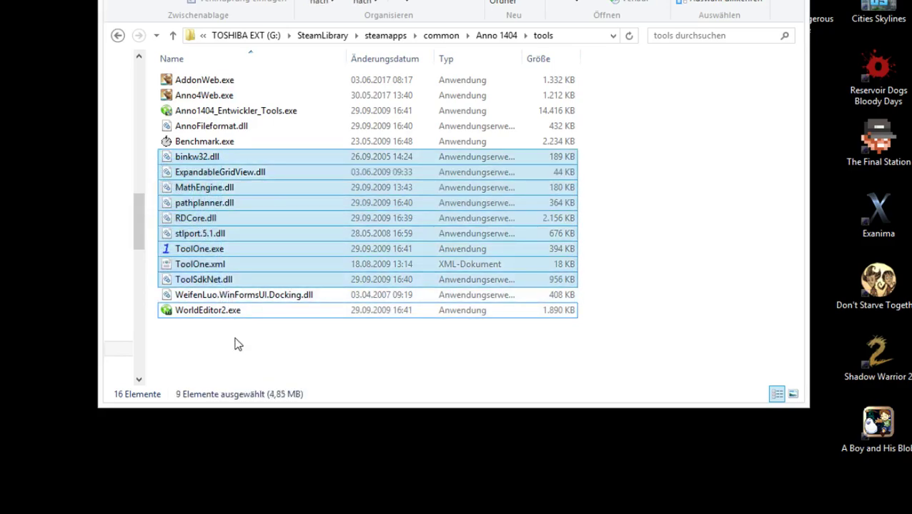
click(238, 334)
drag(236, 336, 205, 266)
click(221, 339)
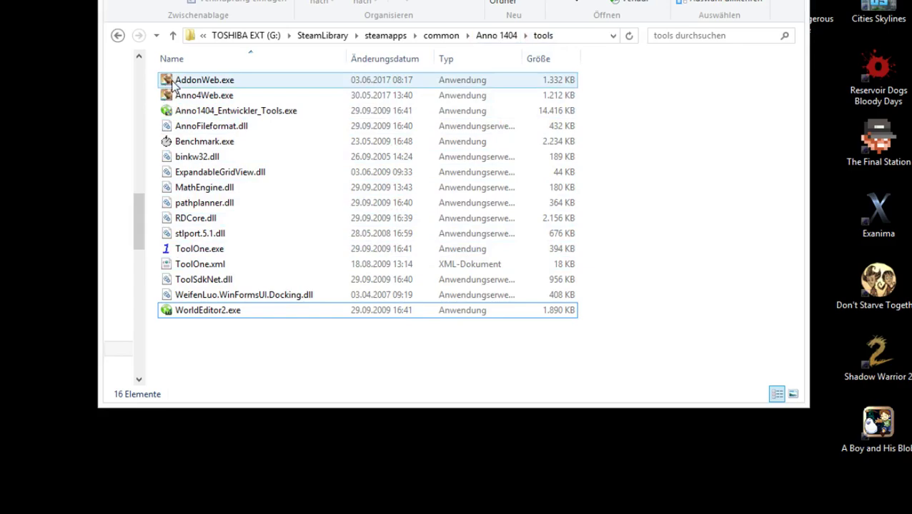
click(200, 315)
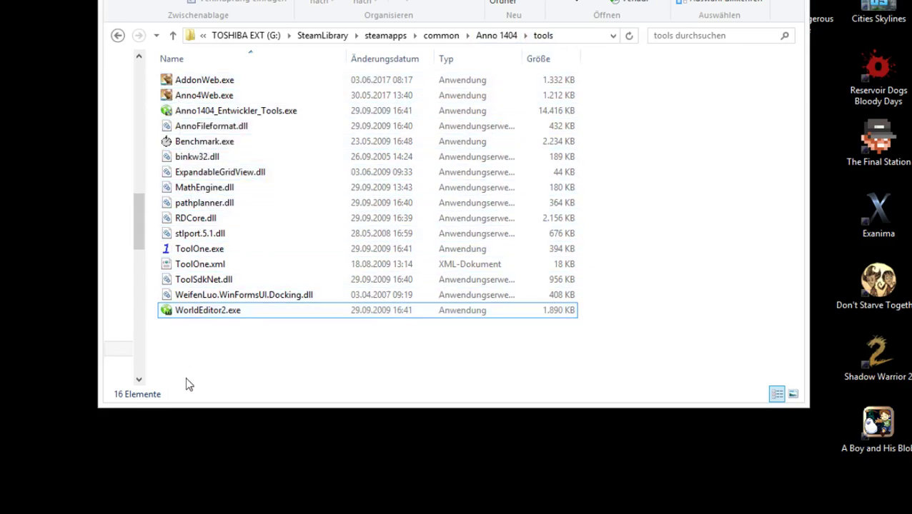
drag(194, 373, 183, 81)
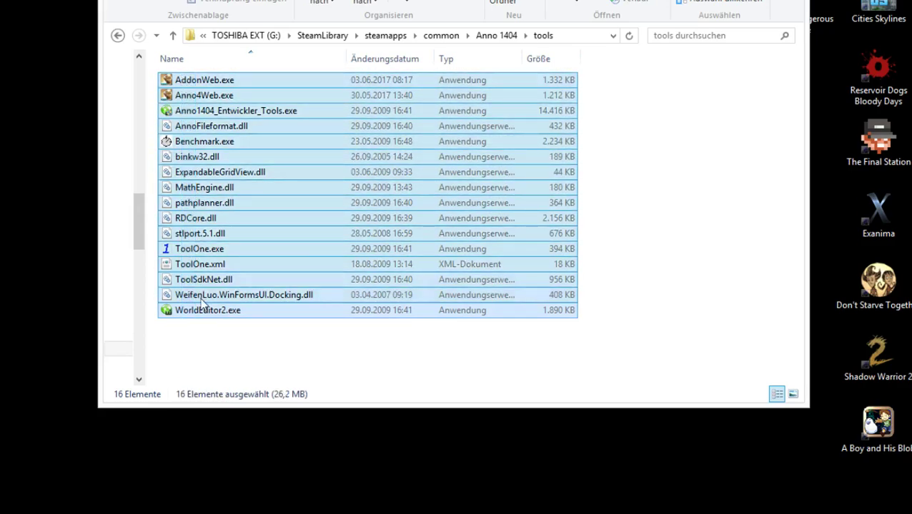
click(205, 347)
Step: Launch WorldEditor2.exe from the tools folder
click(219, 311)
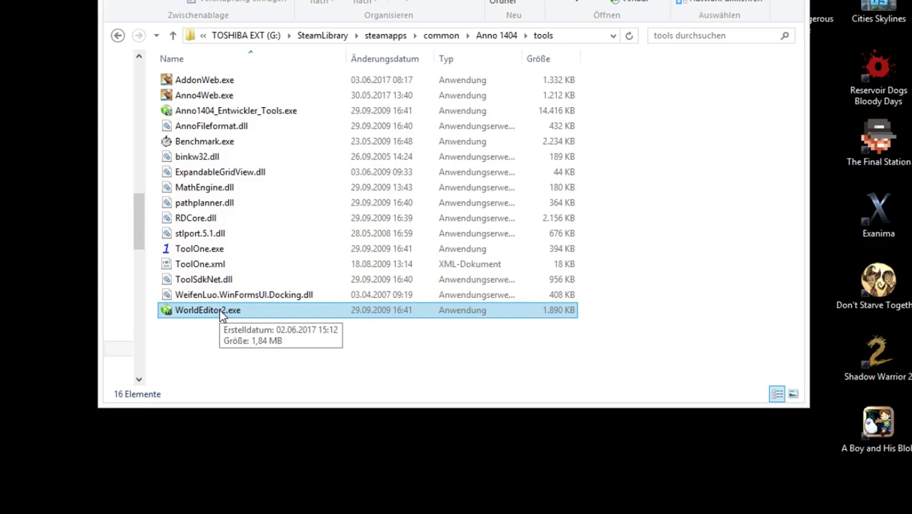
double_click(221, 313)
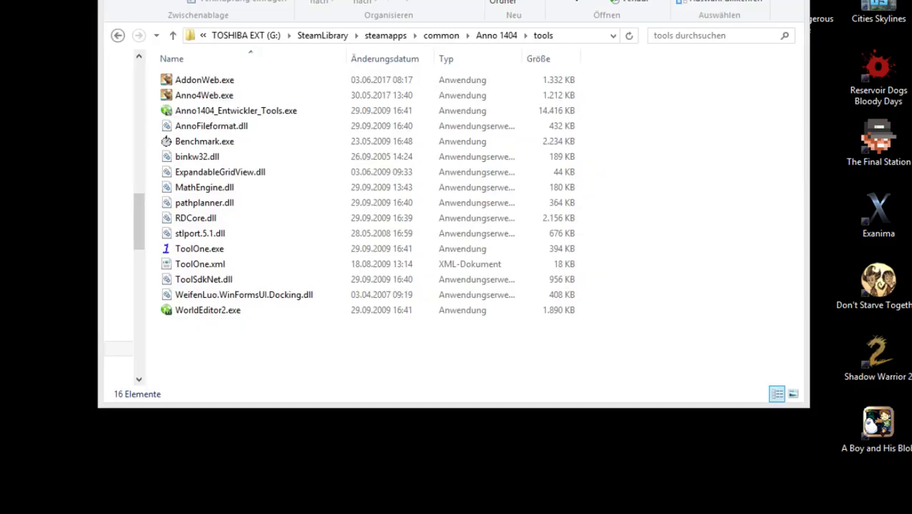
click(218, 315)
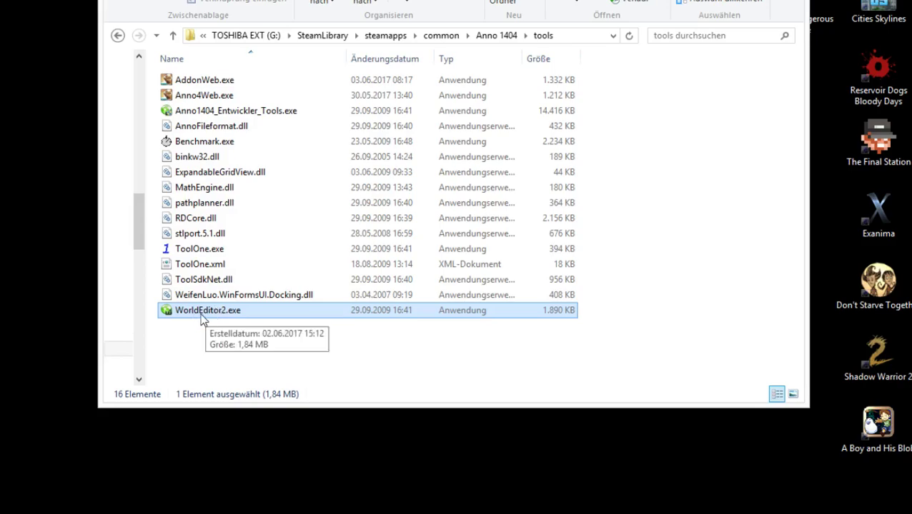
double_click(207, 318)
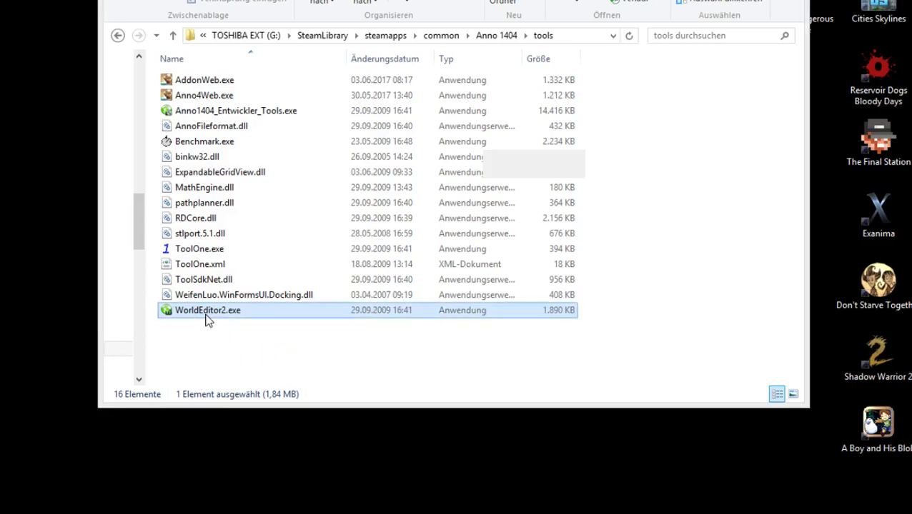
Step: Move the windows aside and accept the end user license agreement of the Anno 1404 editor
drag(235, 4, 911, 125)
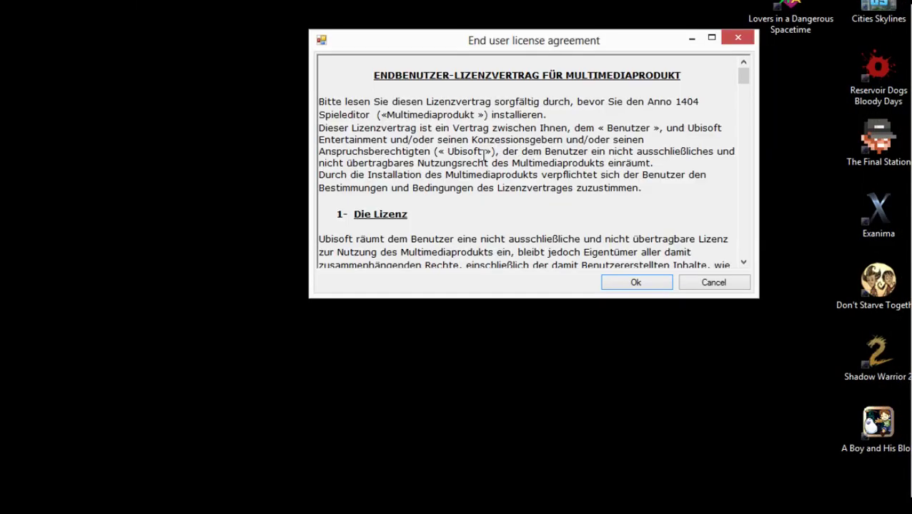
drag(513, 45, 364, 98)
click(489, 334)
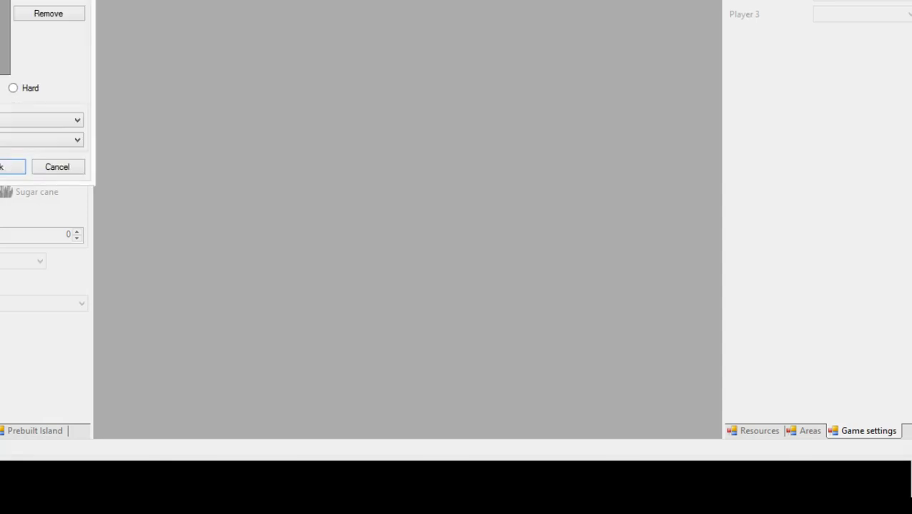
Step: Set the new map's size to 1536 x 1536, name it "meine map" and enter "dadadadadad" as its description
drag(340, 45, 368, 13)
click(370, 23)
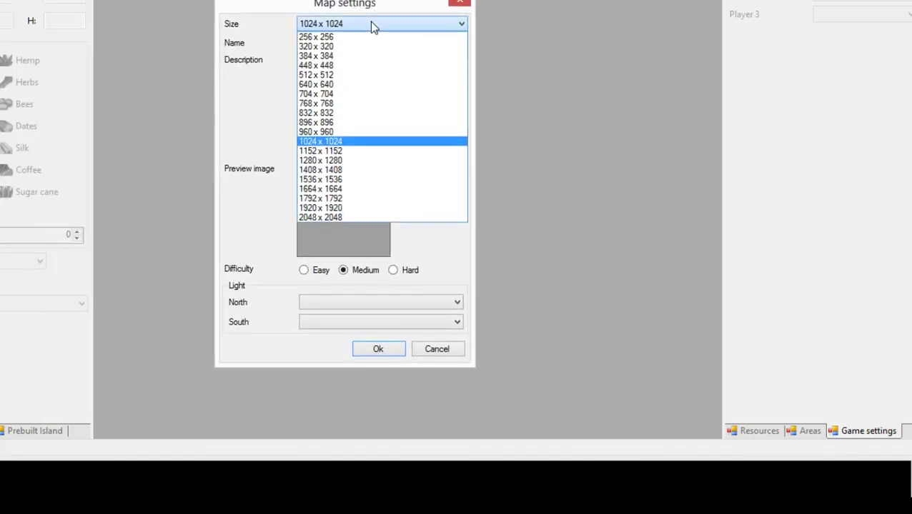
click(343, 181)
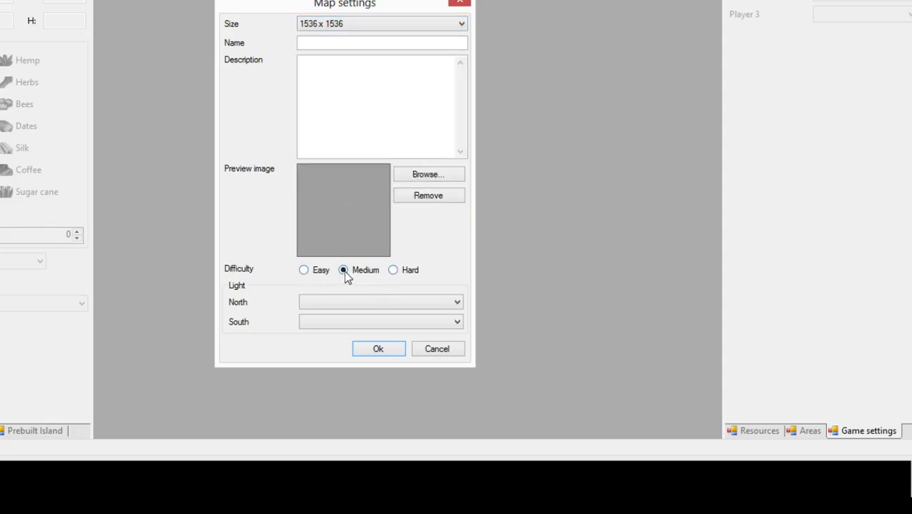
click(362, 43)
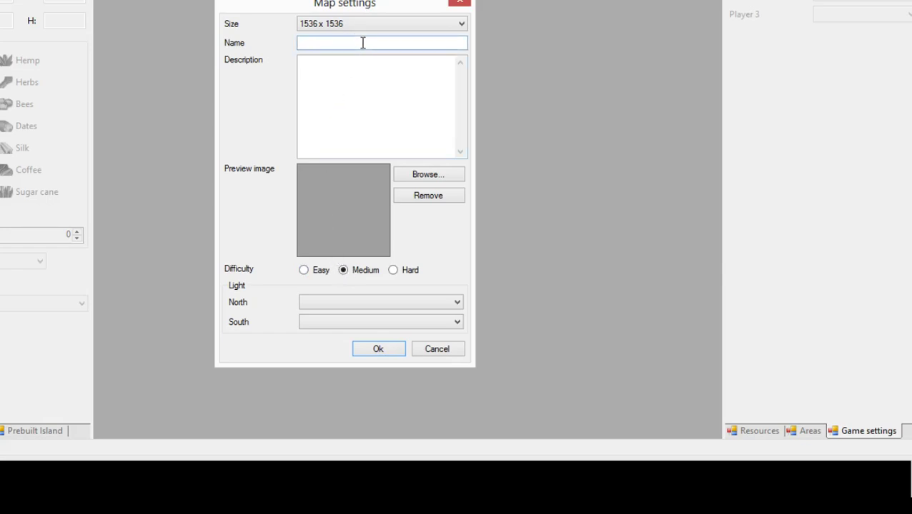
text(meine map)
click(370, 143)
text(d)
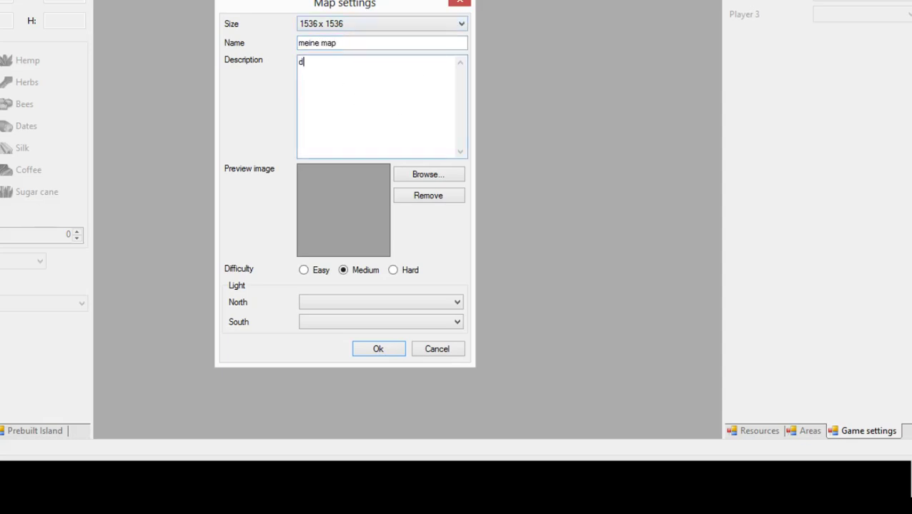
text(adadadadad)
Step: Set the map's northern light to N_Start and southern light to S_Start, and create the map with these settings
click(360, 306)
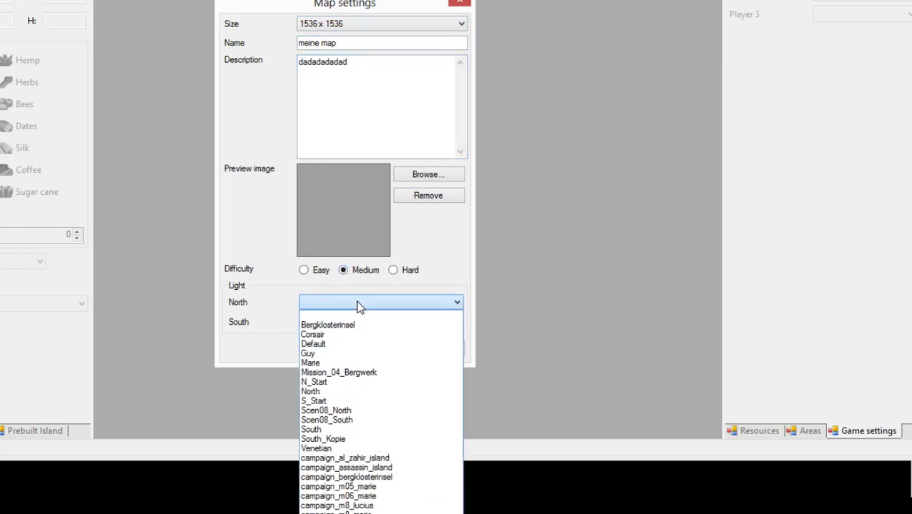
click(349, 381)
click(320, 318)
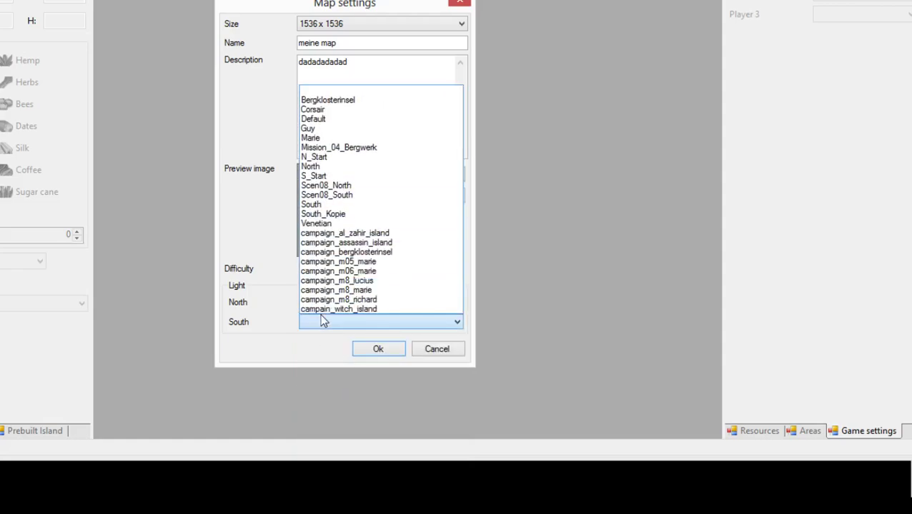
click(323, 176)
click(370, 352)
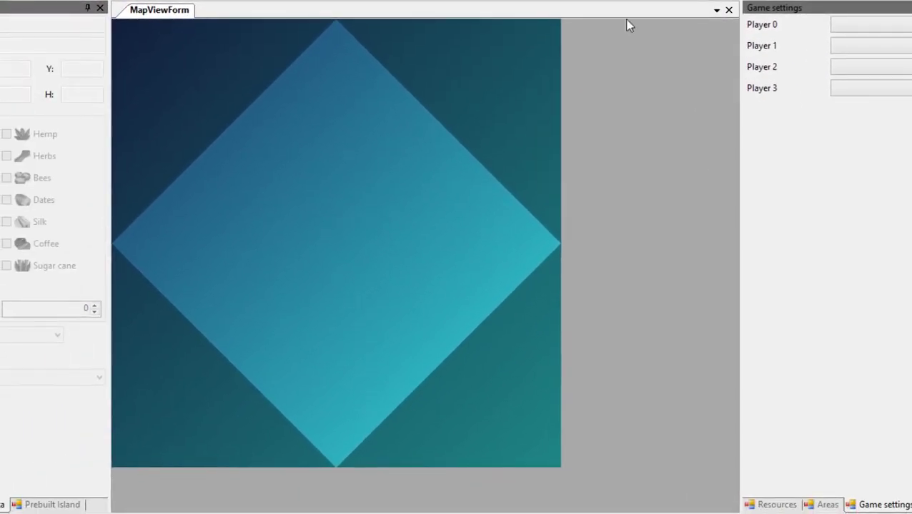
scroll(561, 258, down, 2)
scroll(449, 197, up, 3)
scroll(442, 193, down, 3)
scroll(442, 194, up, 3)
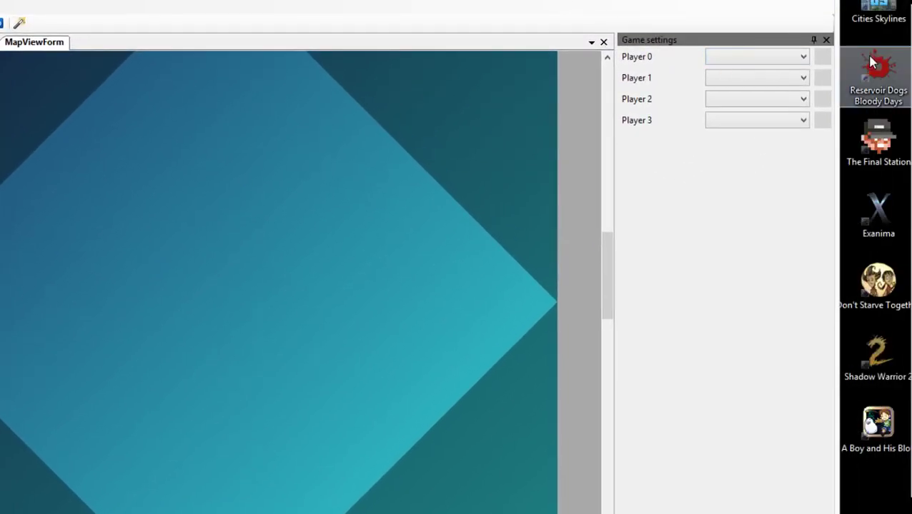
Step: Assign Human player to Player 0, Helena Flores to Player 1 and Leif Jorgensen to Player 2 in the game settings
click(758, 58)
click(748, 80)
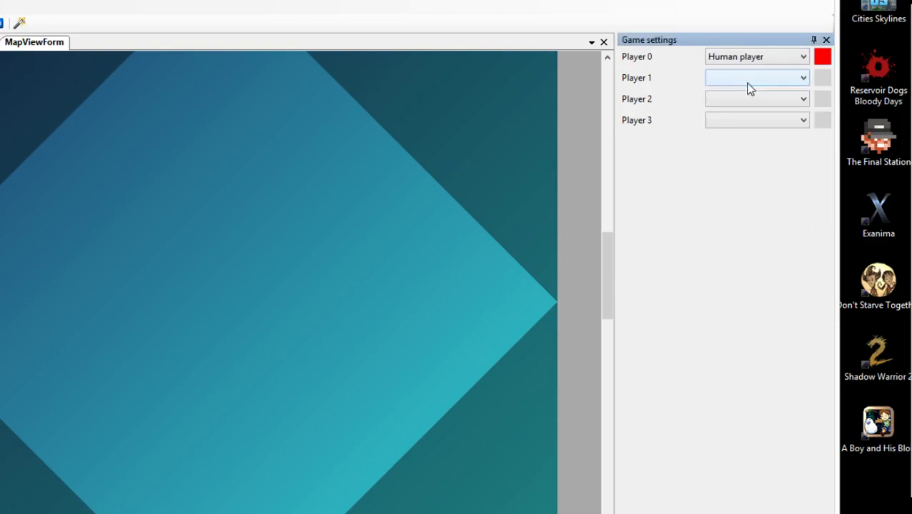
click(746, 78)
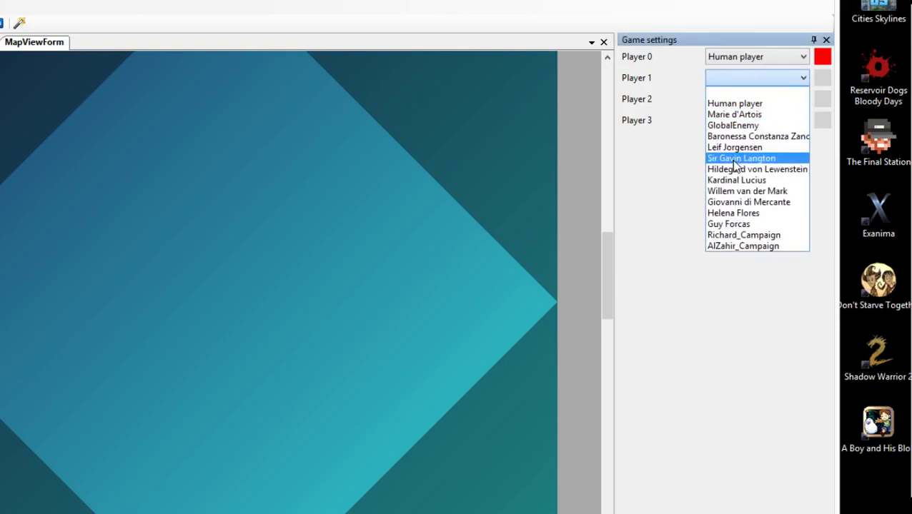
click(736, 212)
click(739, 100)
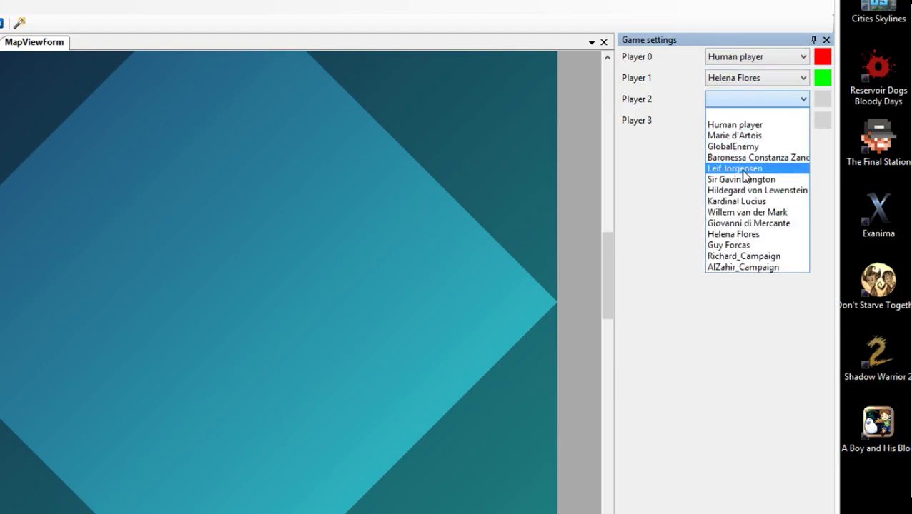
click(743, 170)
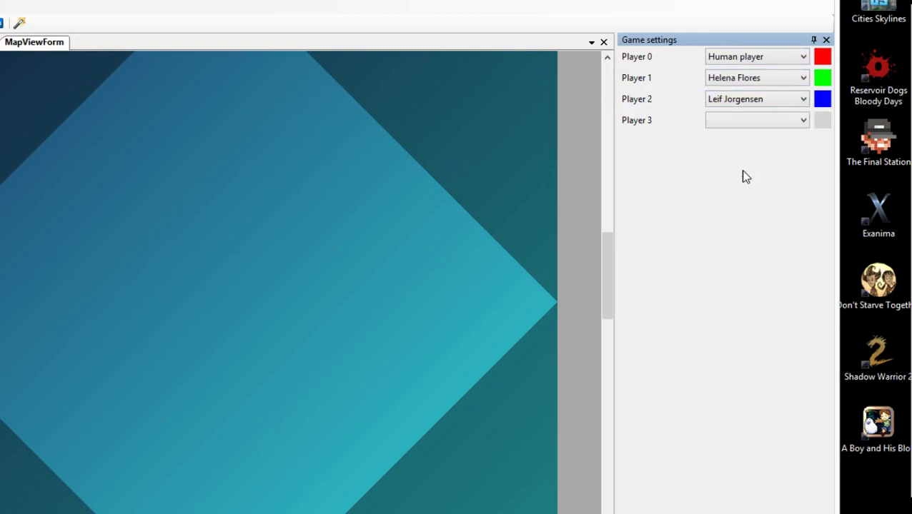
Step: Change the color of Player 1 from the basic palette to pink
click(822, 78)
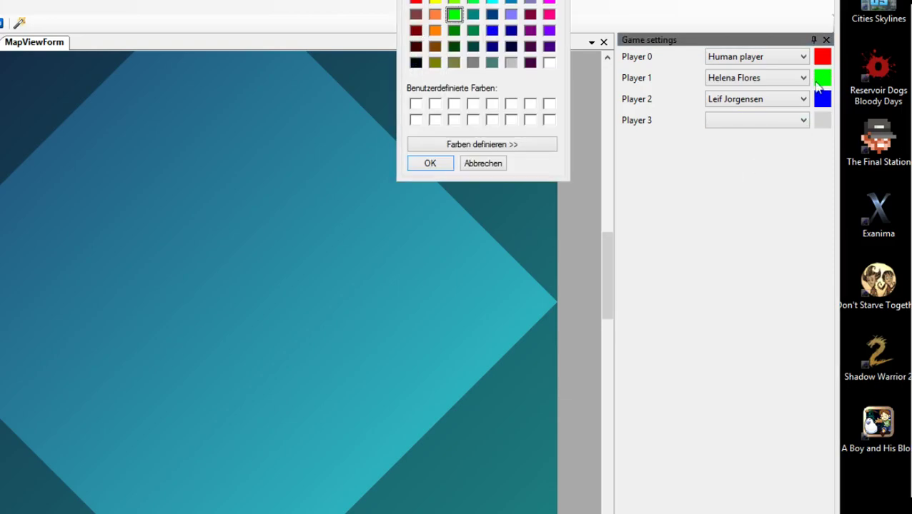
click(550, 16)
click(452, 164)
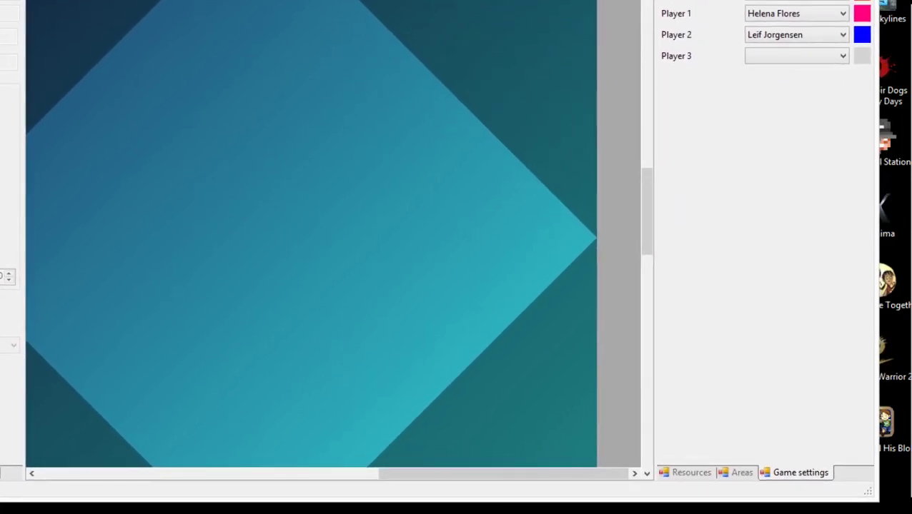
Step: Show the map's resource overview, open island insertion and examine the previews of various North islands, including n_l21, n_m03 and n_shipspawnpoint
click(740, 474)
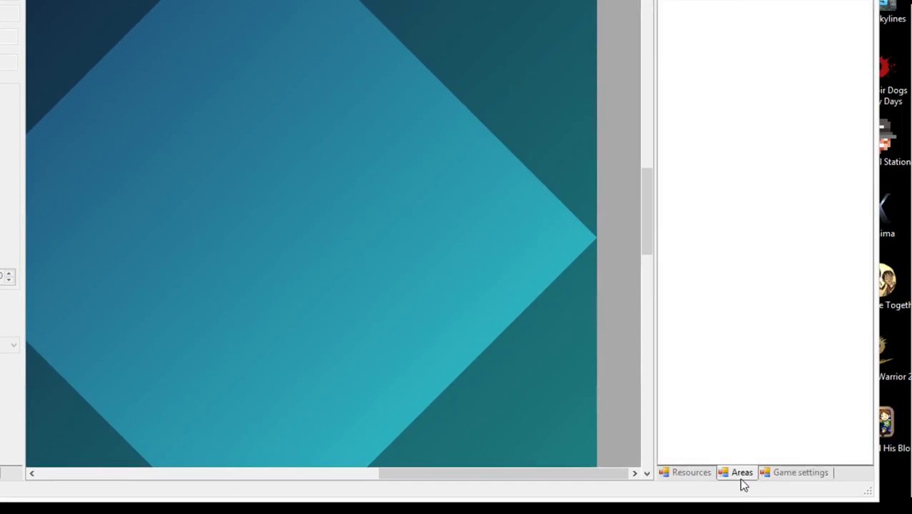
click(696, 478)
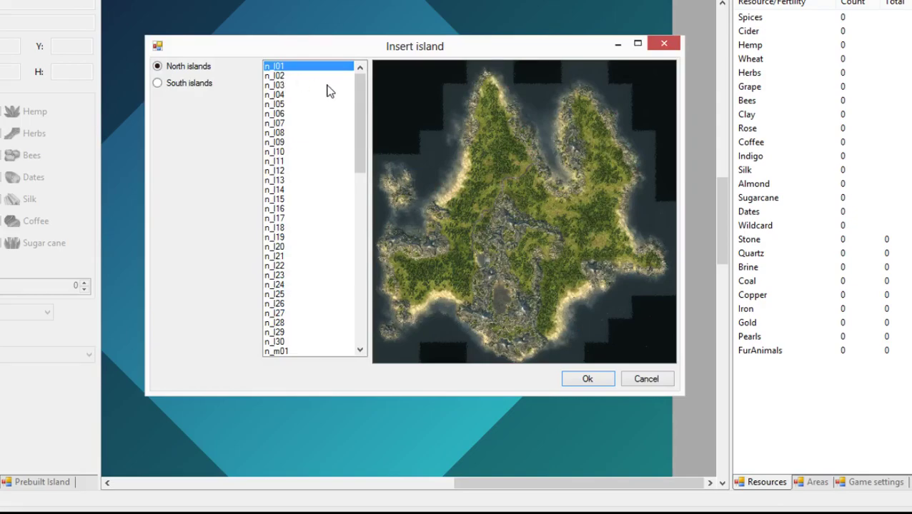
drag(359, 83, 361, 105)
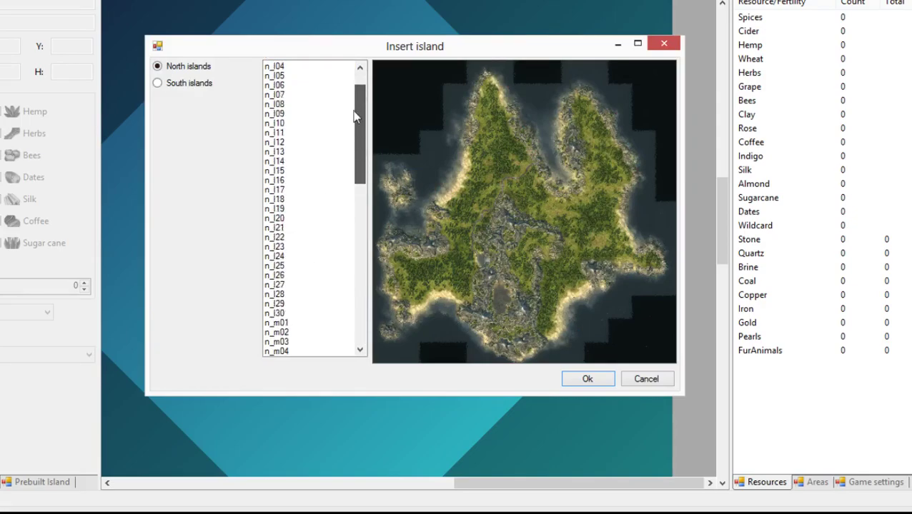
click(289, 109)
click(286, 180)
click(289, 218)
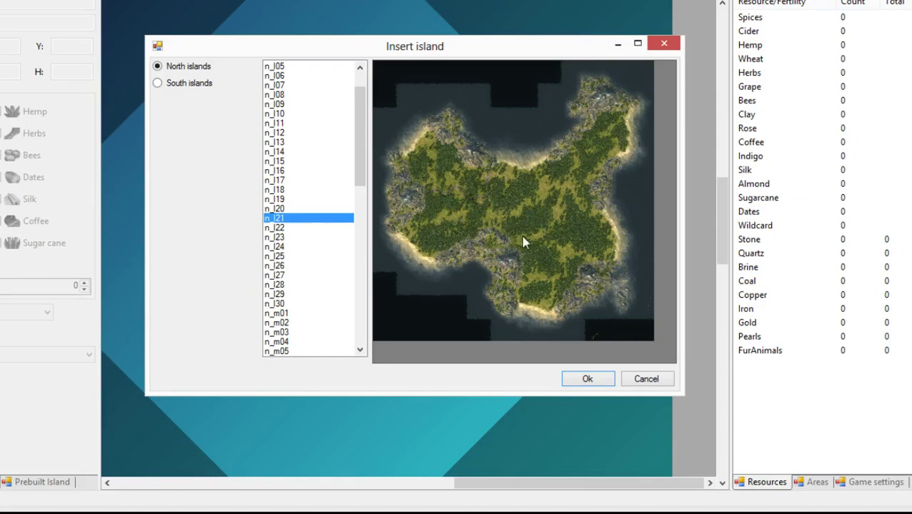
click(273, 199)
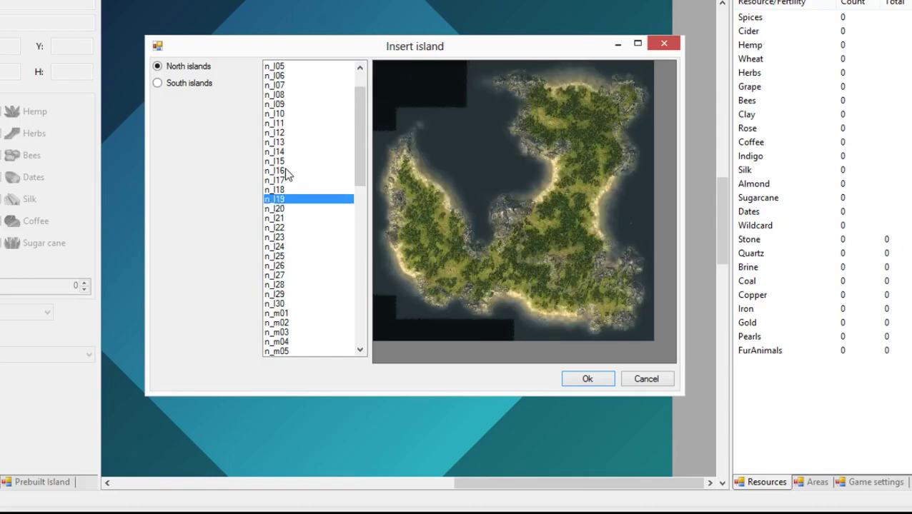
click(286, 171)
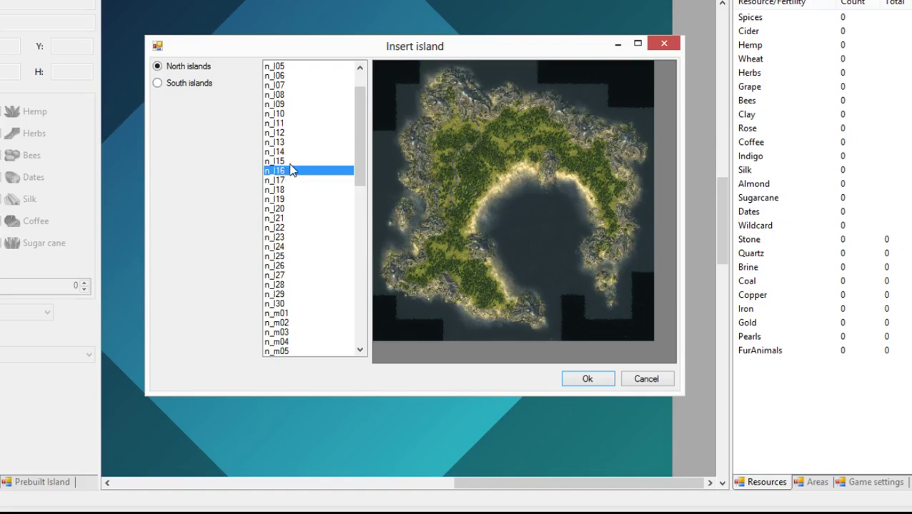
drag(362, 152, 362, 232)
click(279, 105)
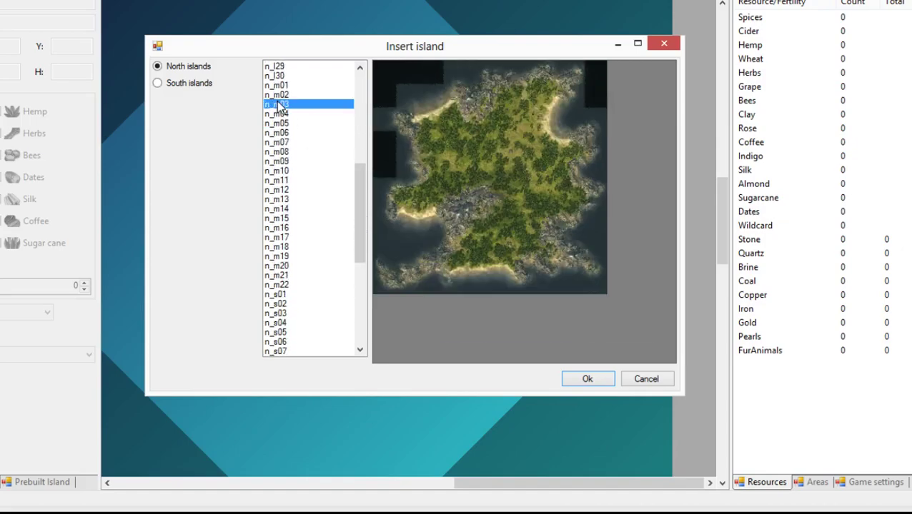
click(289, 180)
drag(357, 259, 362, 321)
click(306, 238)
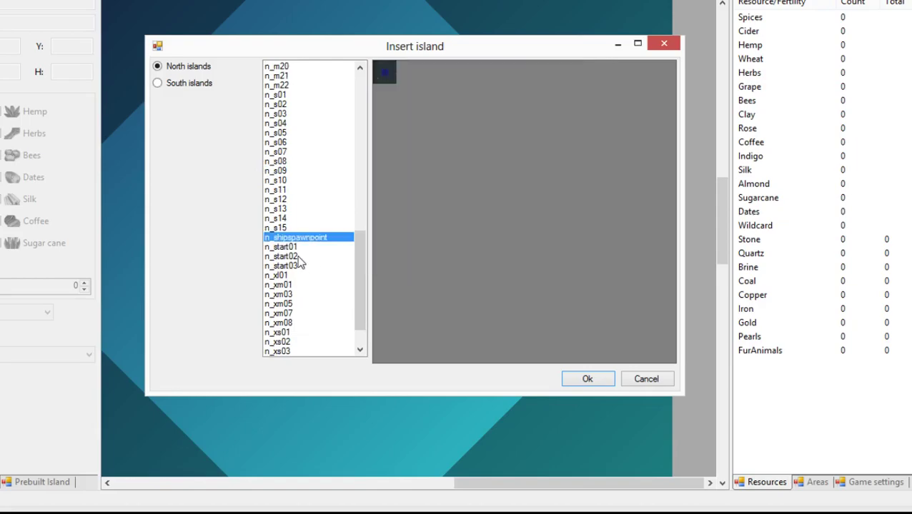
Step: Compare the three North start islands and insert n_start01, placing it near the middle of the map at Y 736
click(279, 247)
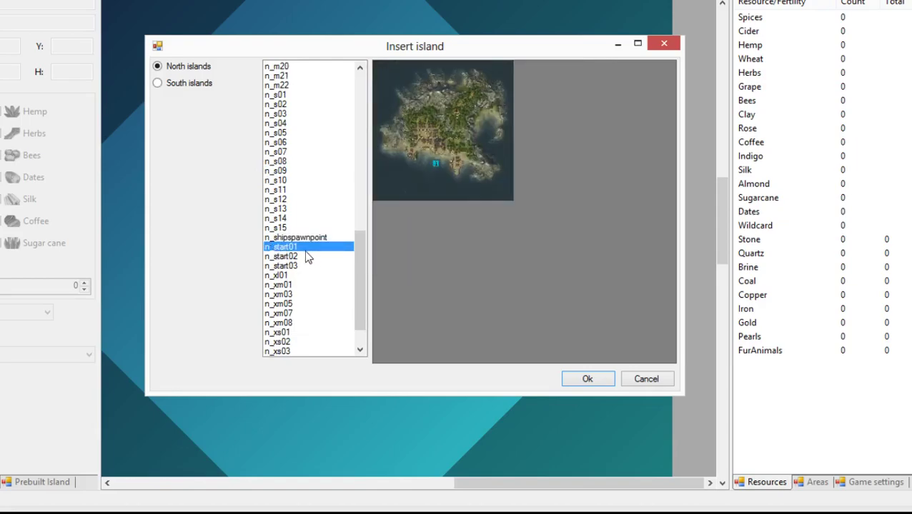
click(309, 255)
click(290, 266)
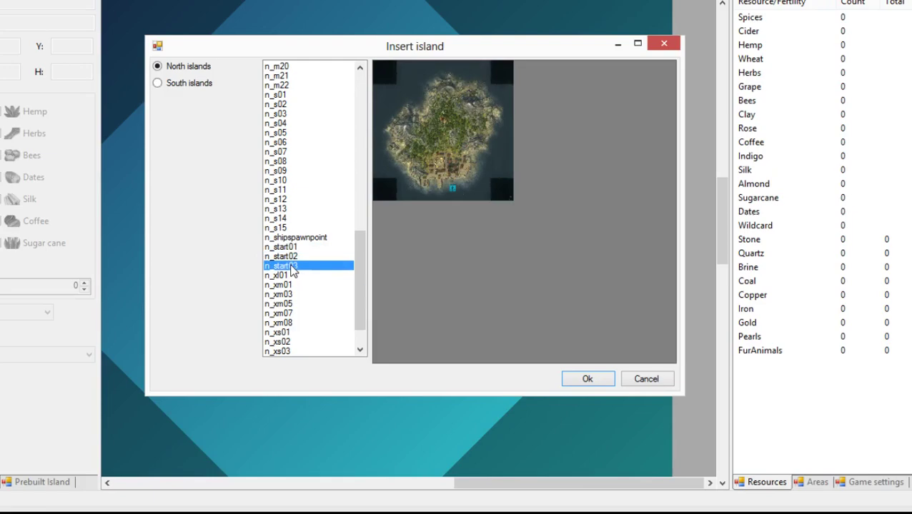
click(290, 255)
click(290, 247)
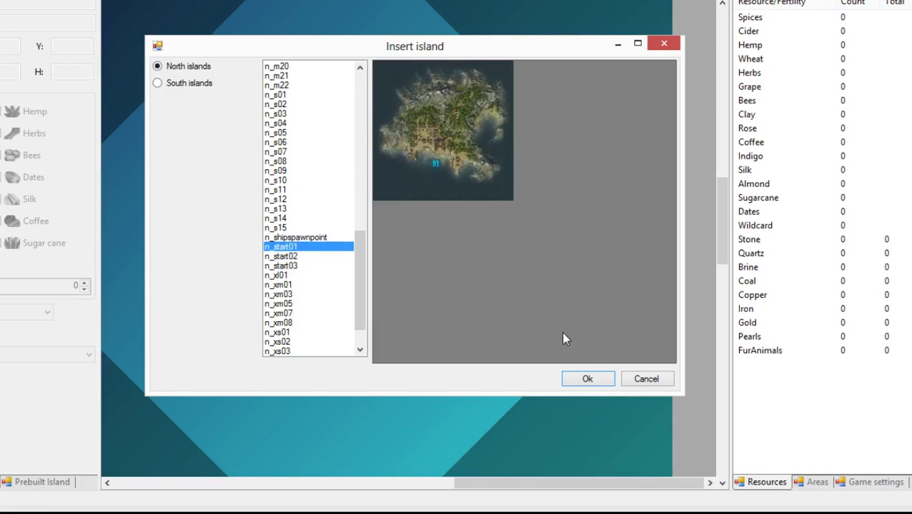
click(586, 380)
drag(423, 243, 310, 252)
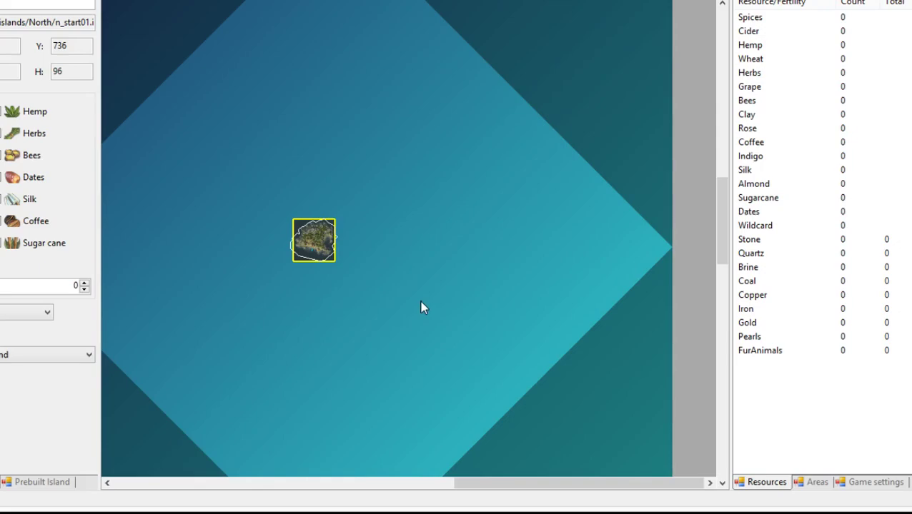
Step: Shift the n_start01 island slightly down to Y 688 and a little to the right on the map
scroll(420, 303, up, 5)
scroll(383, 254, down, 5)
scroll(329, 215, up, 5)
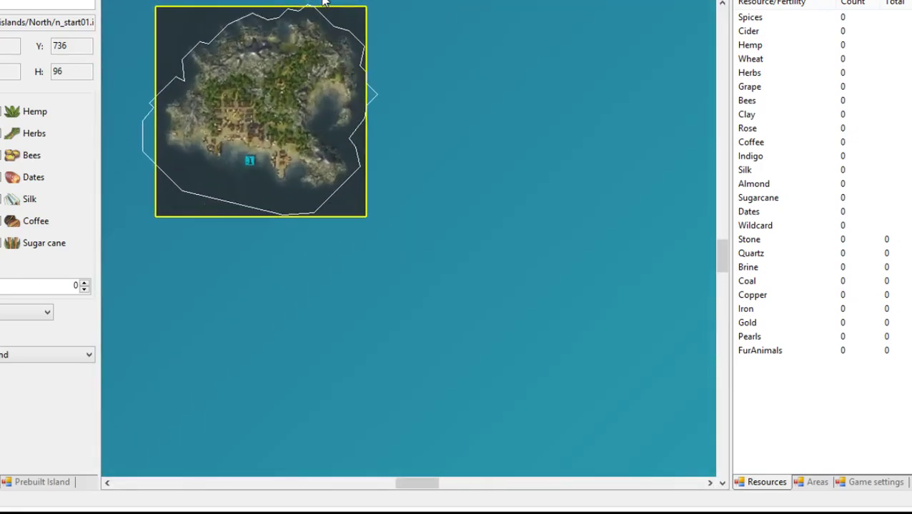
scroll(366, 140, down, 3)
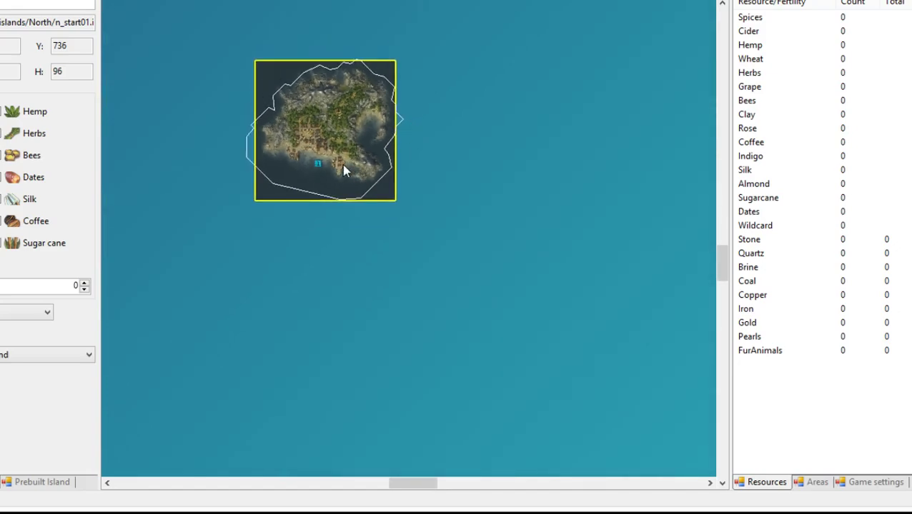
drag(330, 133, 358, 202)
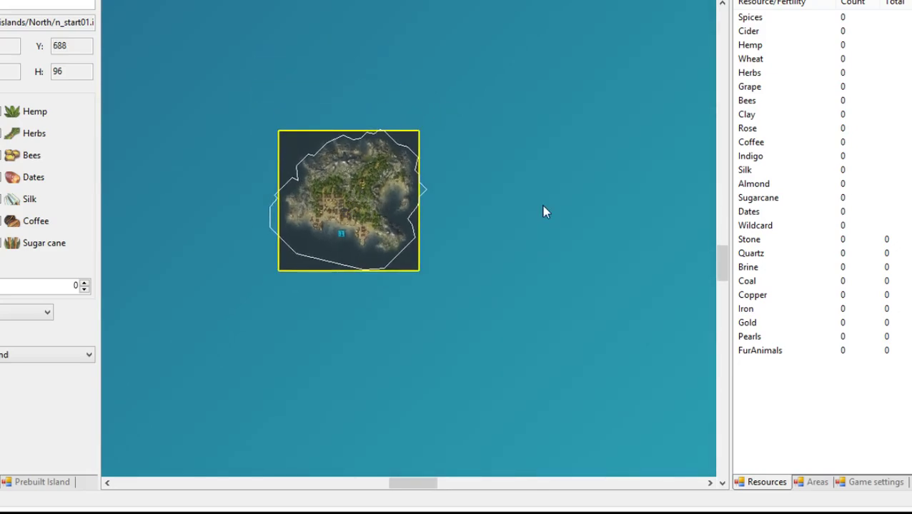
click(497, 225)
drag(330, 189, 352, 203)
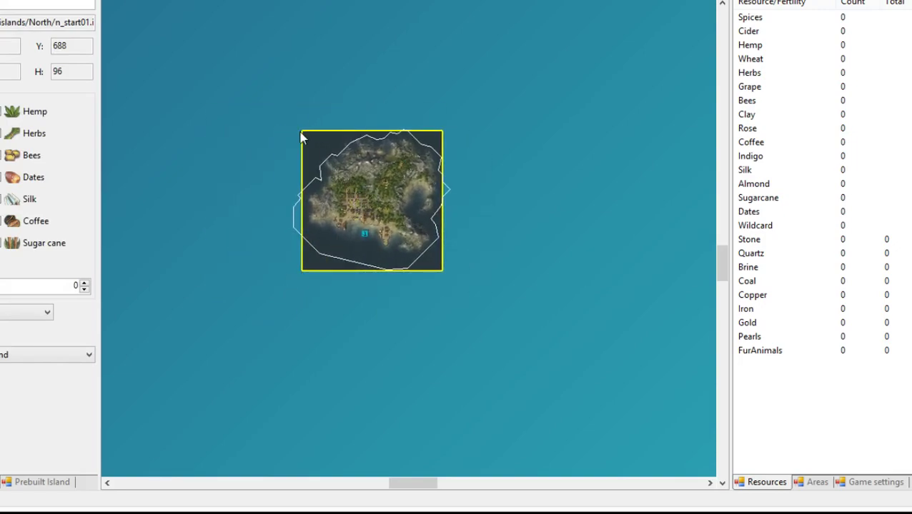
click(499, 213)
click(389, 200)
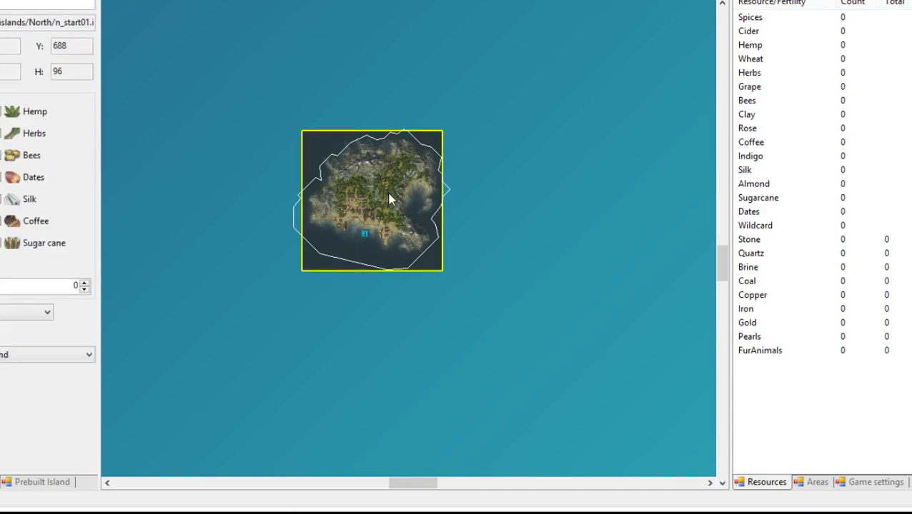